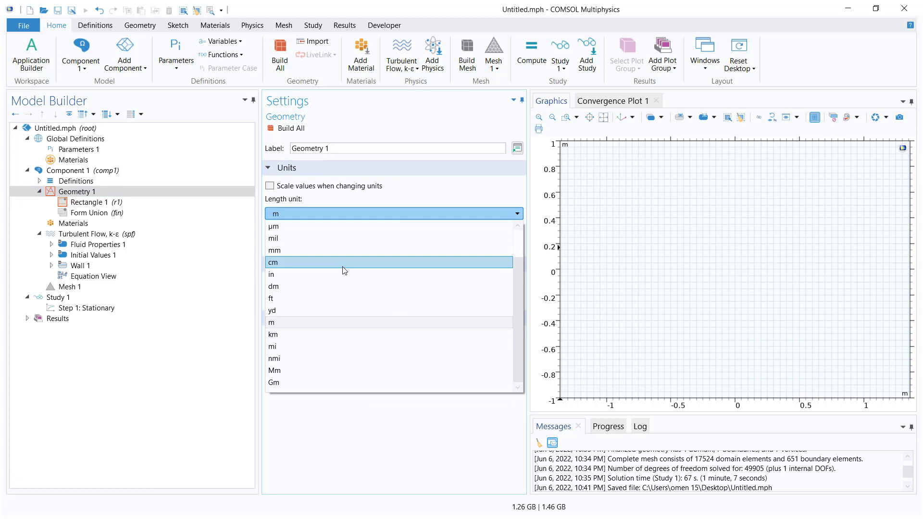
- Set the geometry length unit to cm and build Rectangle 1 with width 1 cm and height 0.1 cm
click(344, 263)
click(98, 203)
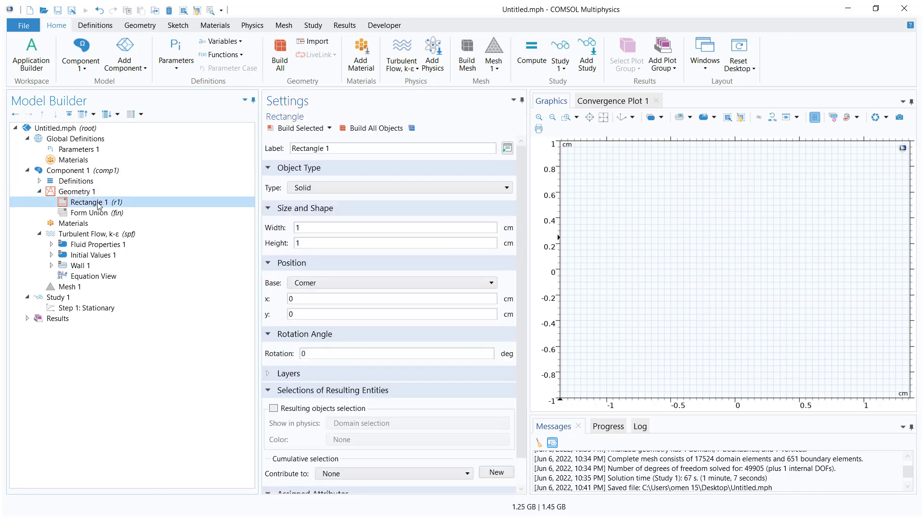
click(337, 228)
drag(317, 244, 285, 243)
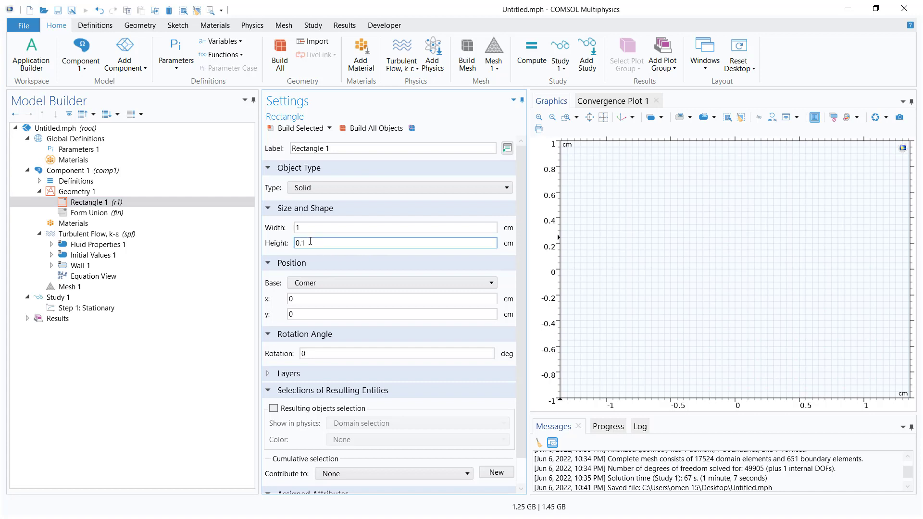
click(299, 128)
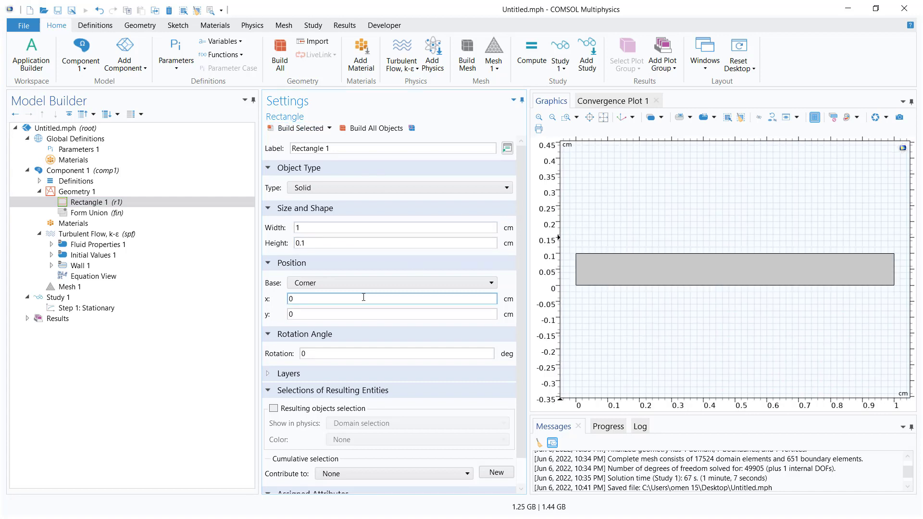
- Change Rectangle 1's position base to Center, rebuild it and fit the geometry in the view
click(342, 282)
click(331, 302)
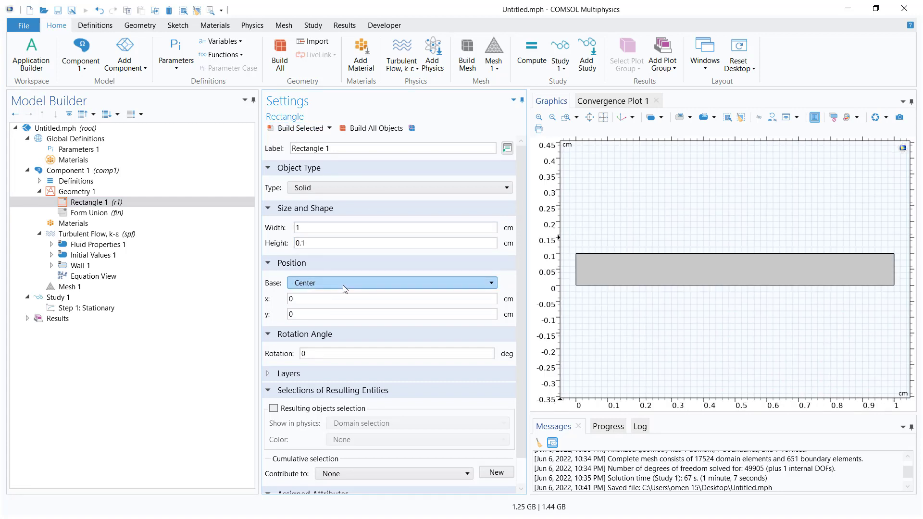
click(342, 285)
click(305, 295)
click(299, 128)
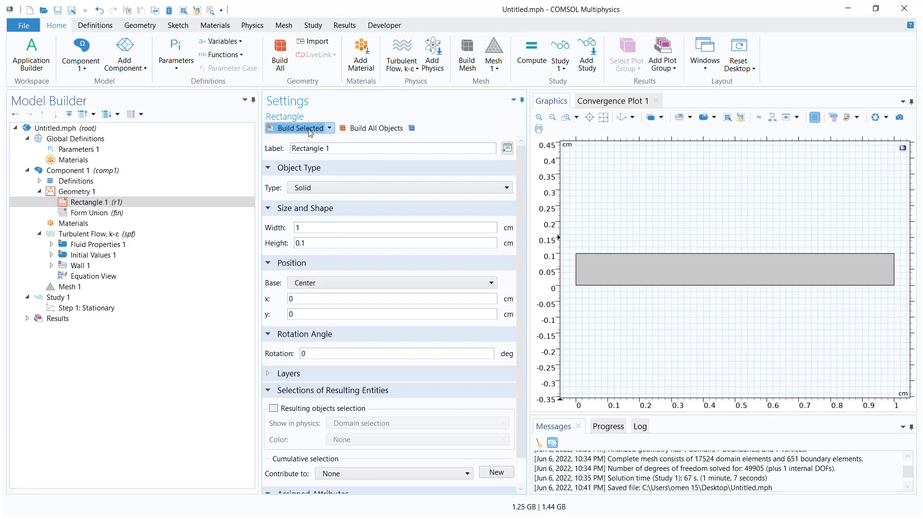
click(603, 117)
- Add a circle to Geometry 1 with radius 0.05 cm and sector angle 180 degrees, and build it
click(84, 192)
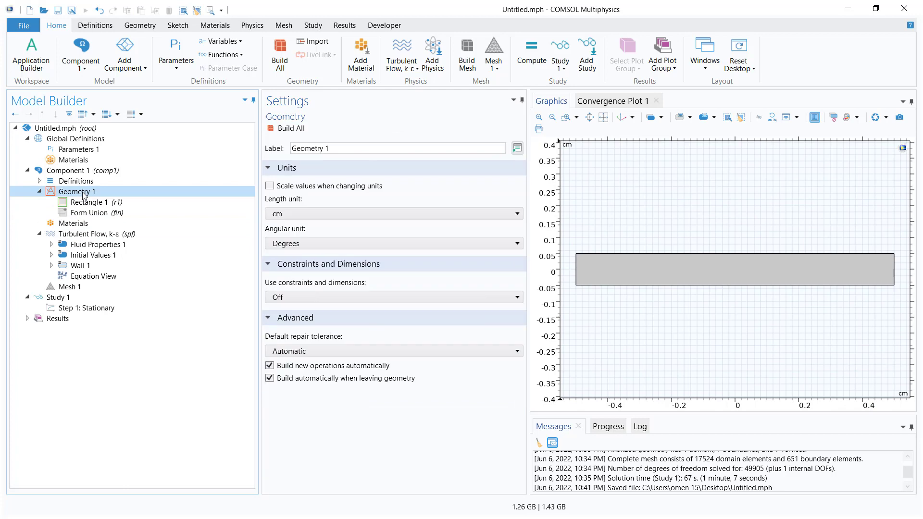
right_click(85, 192)
click(142, 91)
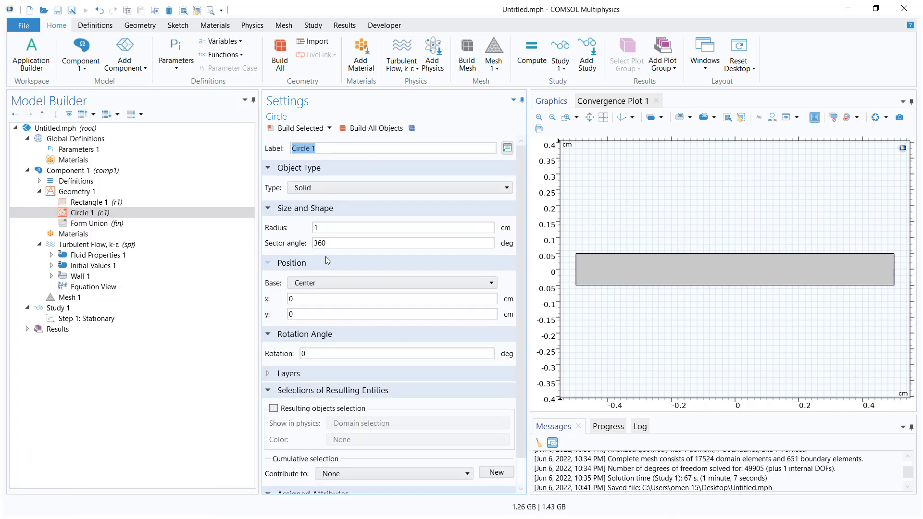
double_click(356, 228)
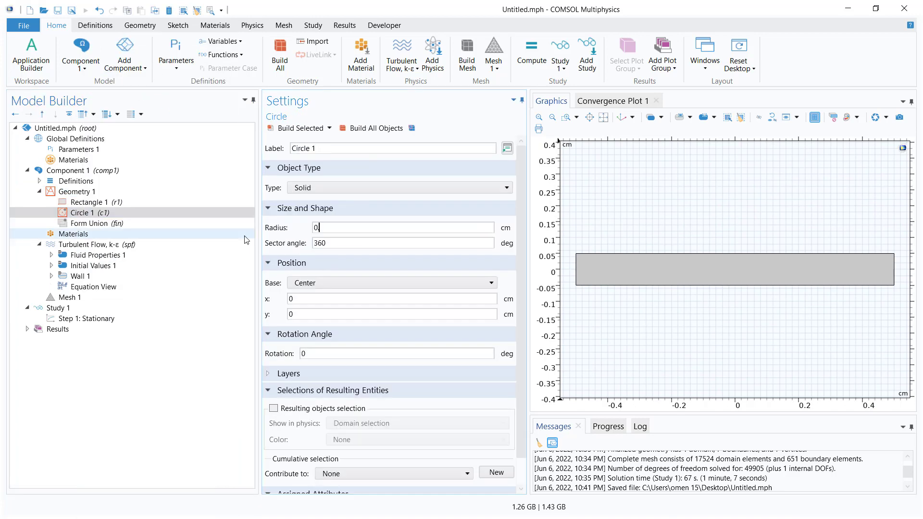
click(322, 242)
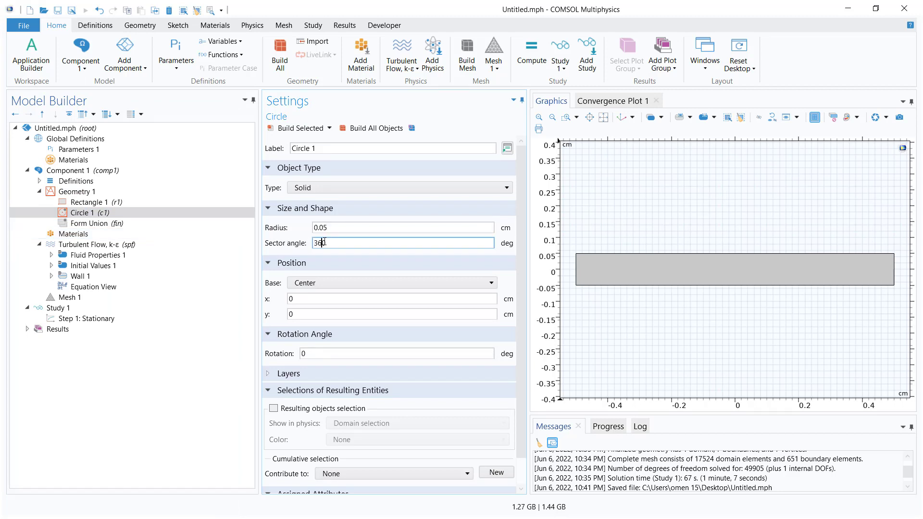
drag(335, 245, 308, 249)
text(180)
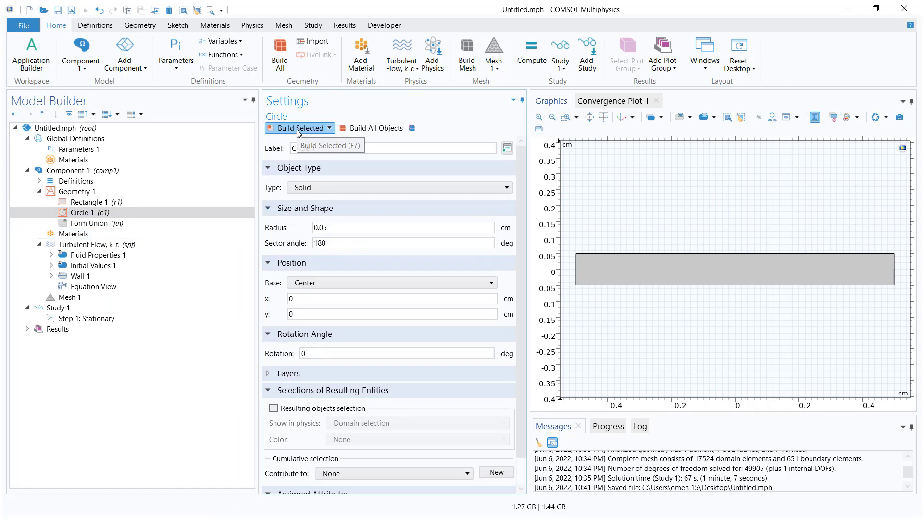
click(295, 132)
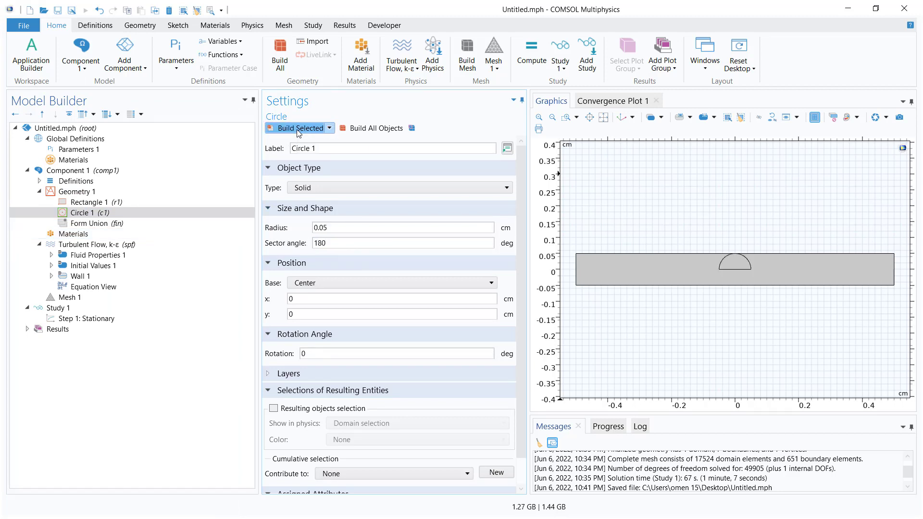
- Set the half circle's y position to -0.05 cm and rebuild it so it sits on the rectangle's lower edge
click(329, 317)
drag(329, 318, 271, 317)
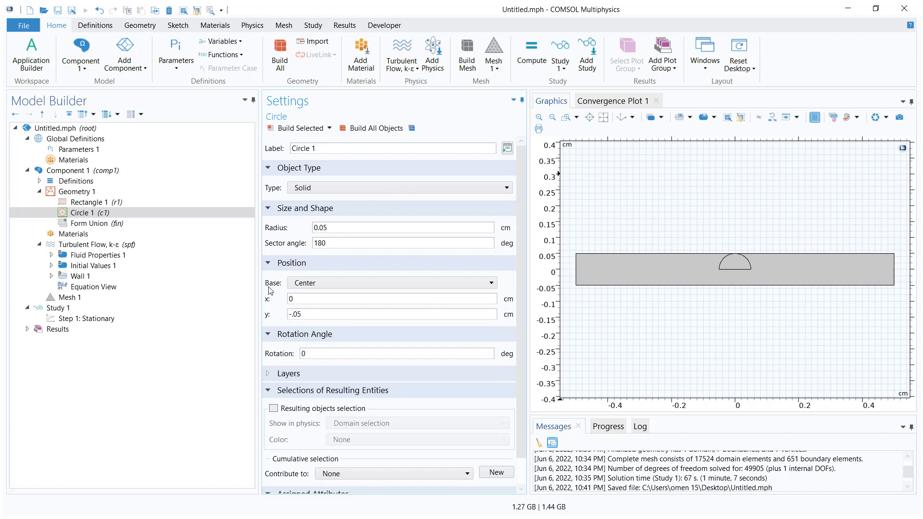
click(297, 128)
- Subtract the half circle from the rectangle with a Difference operation and build it
click(77, 192)
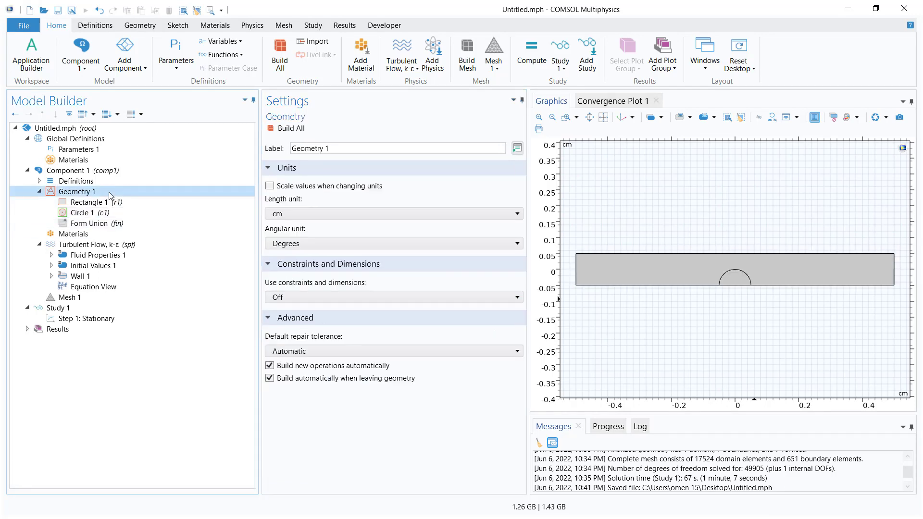
right_click(110, 195)
mouse_move(240, 181)
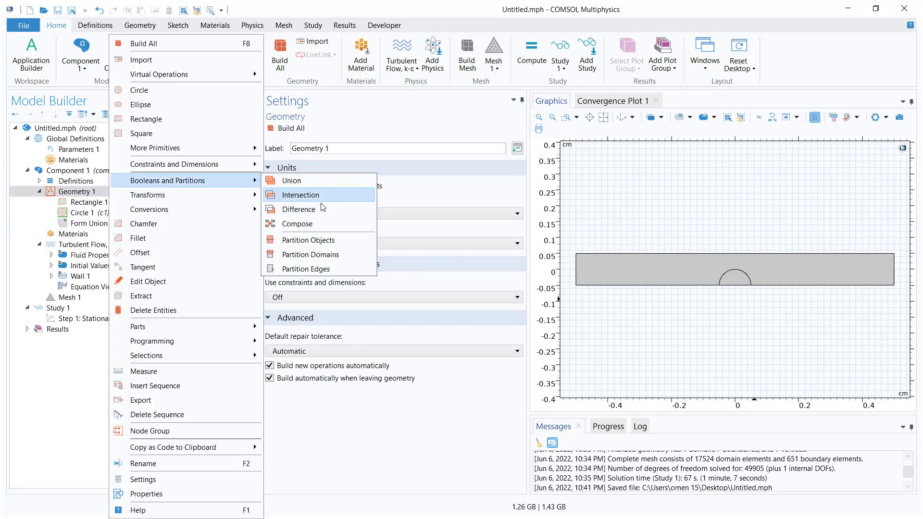
click(298, 209)
click(605, 281)
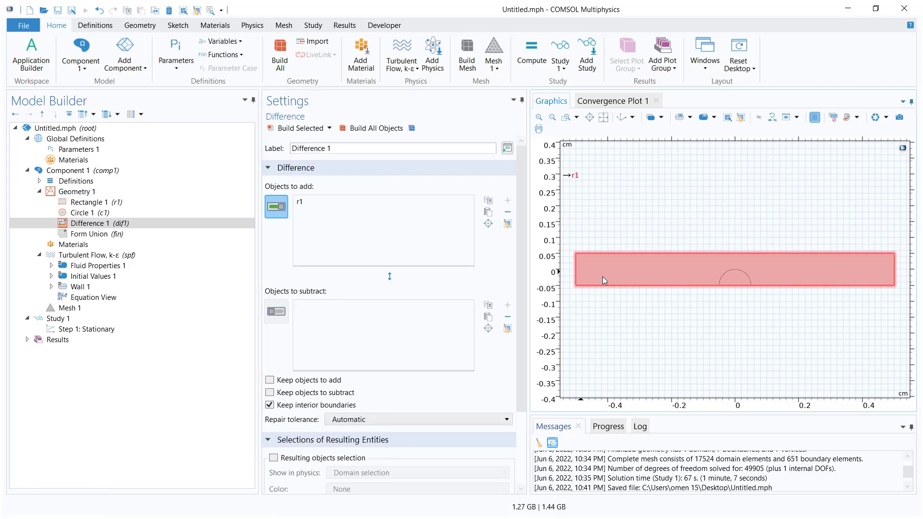
click(276, 312)
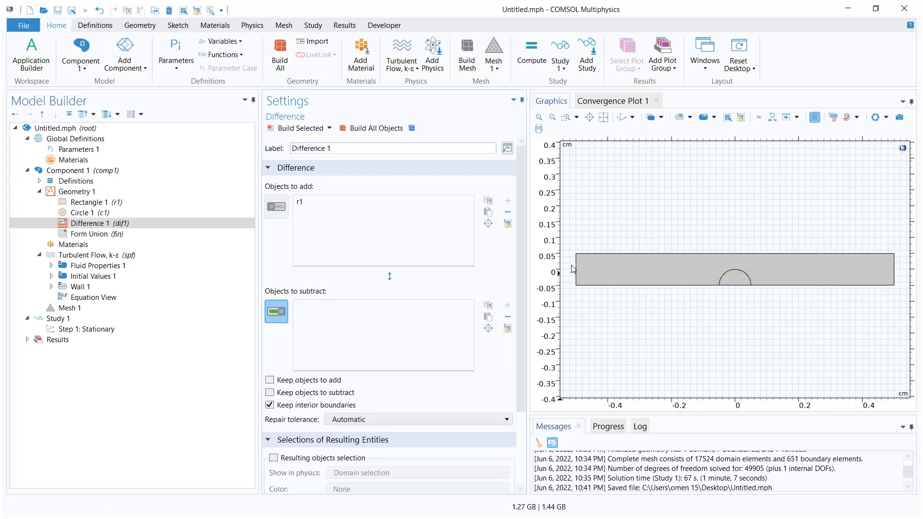
click(732, 282)
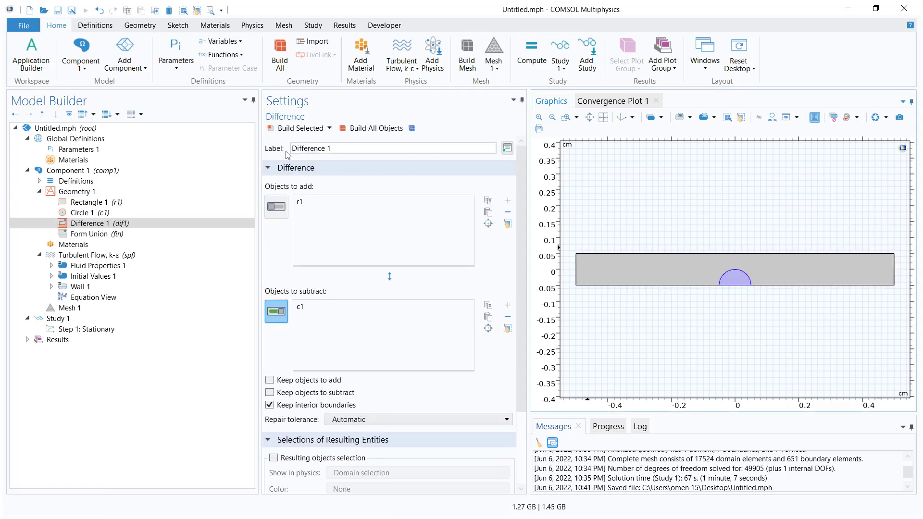
click(298, 128)
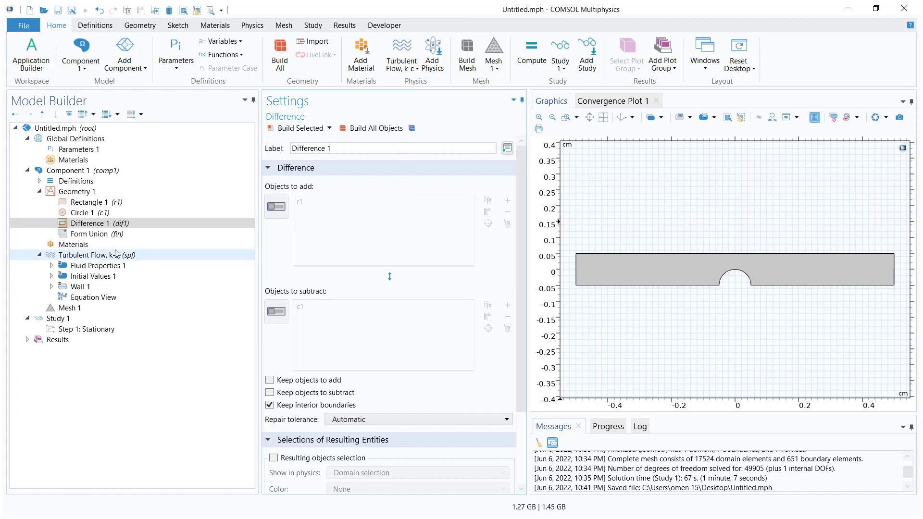
- Add Water from the Liquids group of the Liquids and Gases library as the component's material and close the material library
click(77, 245)
right_click(104, 247)
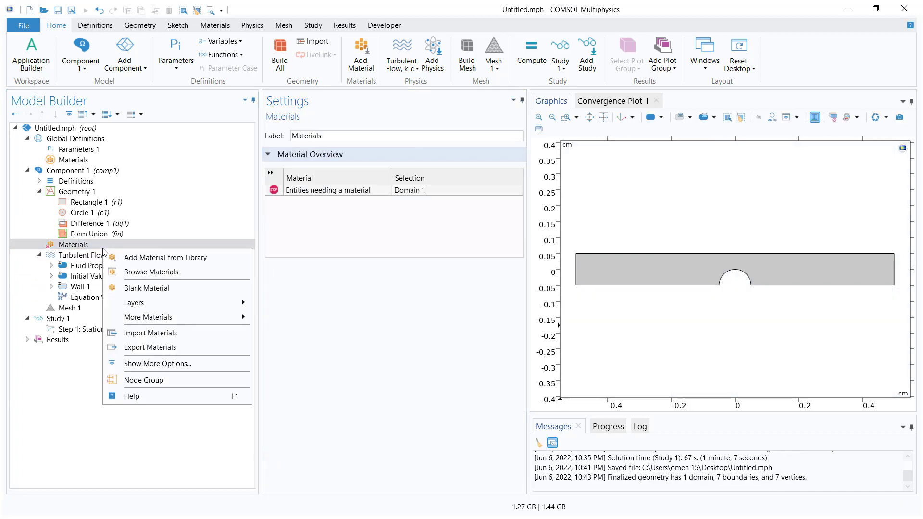
click(144, 258)
click(718, 144)
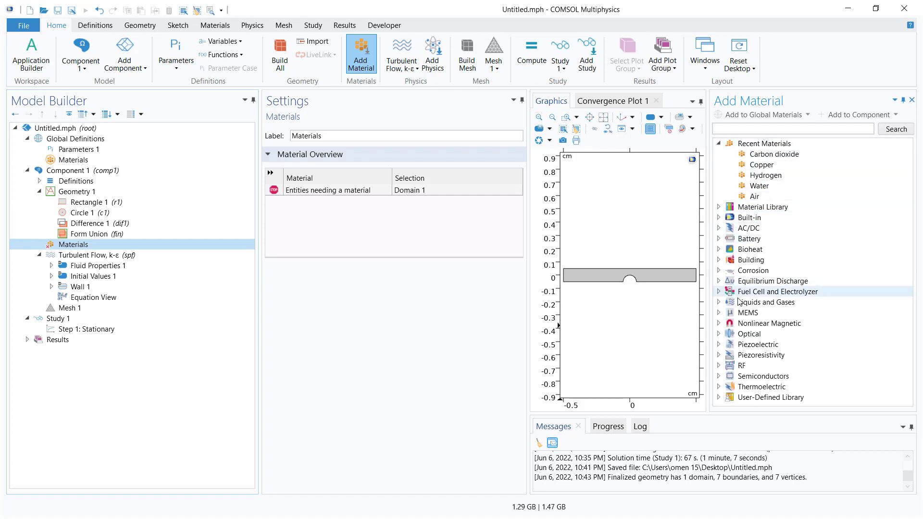
click(718, 303)
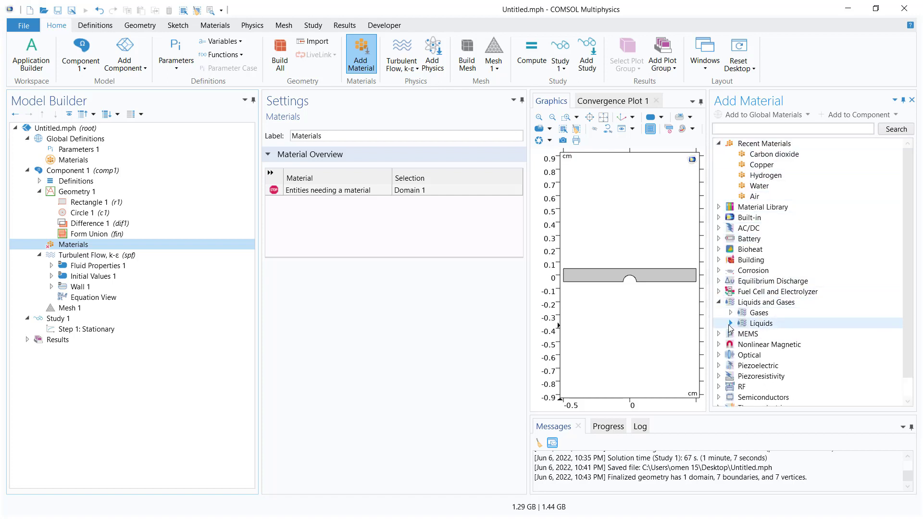
click(731, 324)
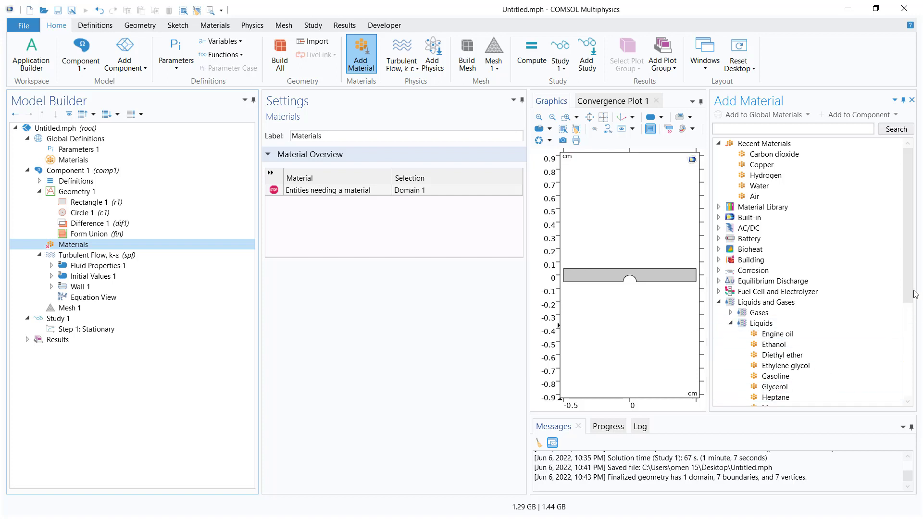
scroll(912, 294, down, 2)
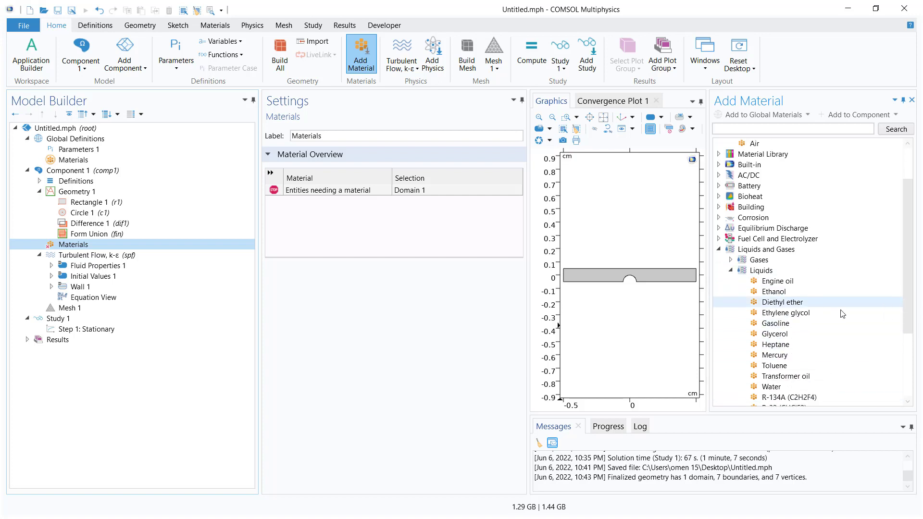
click(792, 387)
double_click(792, 387)
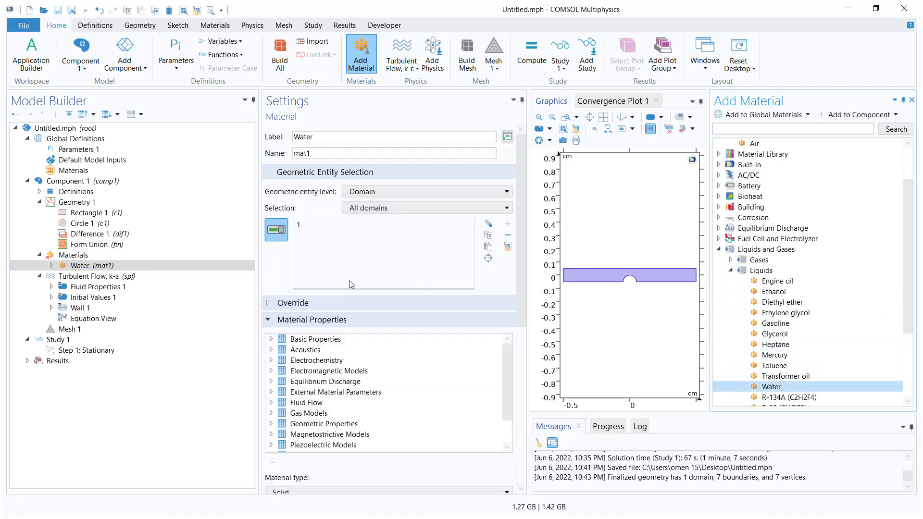
click(120, 257)
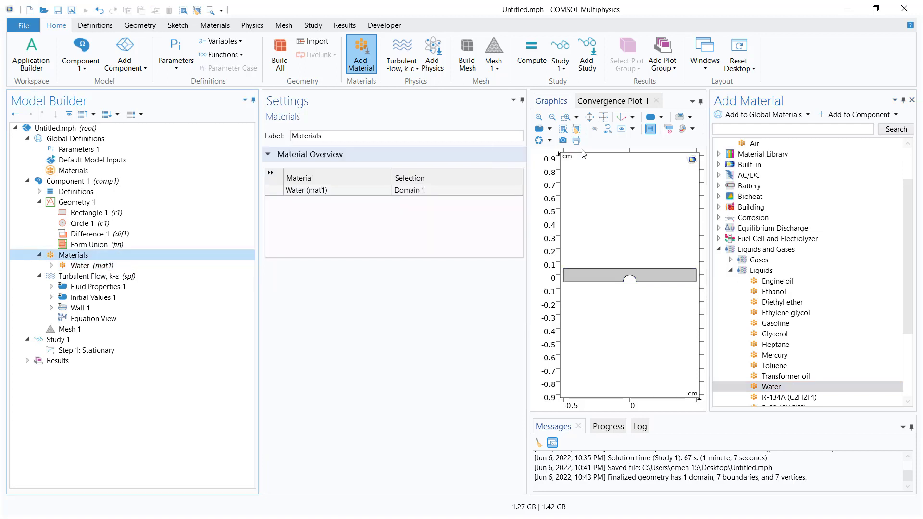
click(912, 101)
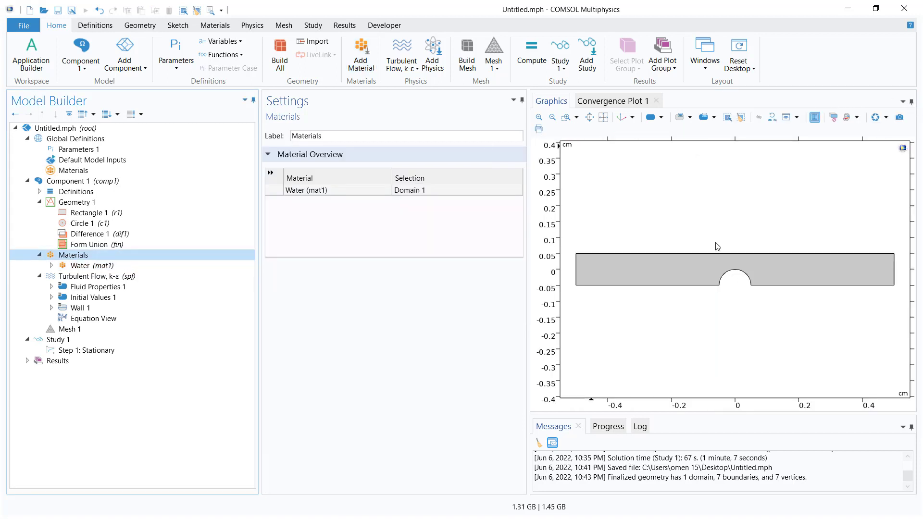
click(87, 266)
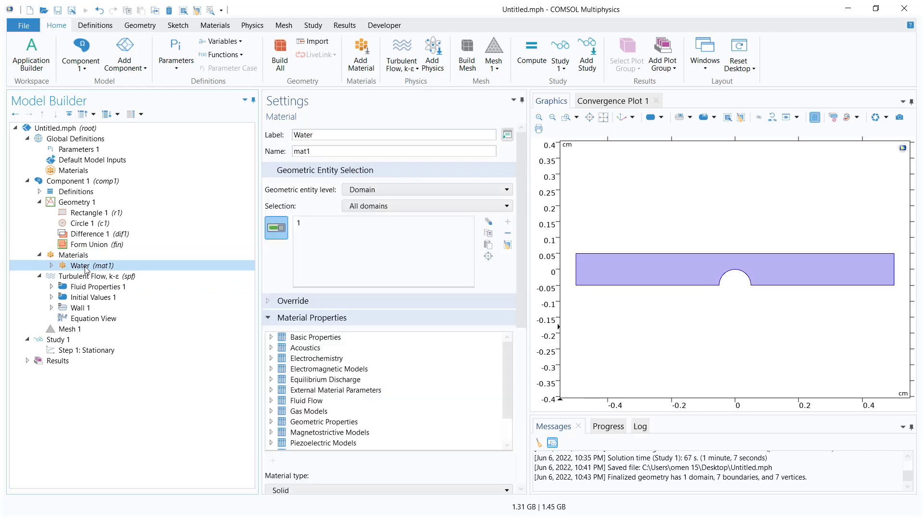
- Add an Inlet to Turbulent Flow, k-ε on the channel's left edge with a normal inflow velocity of 20 m/s
click(90, 278)
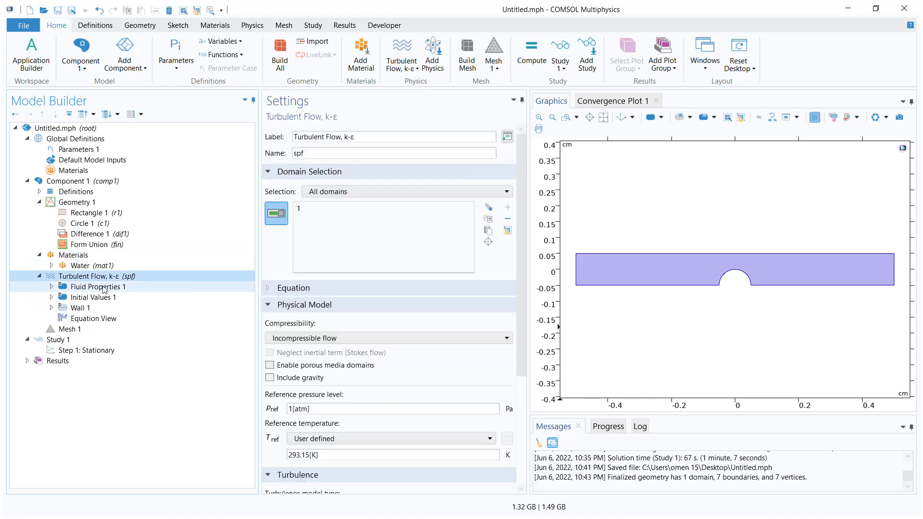
right_click(104, 280)
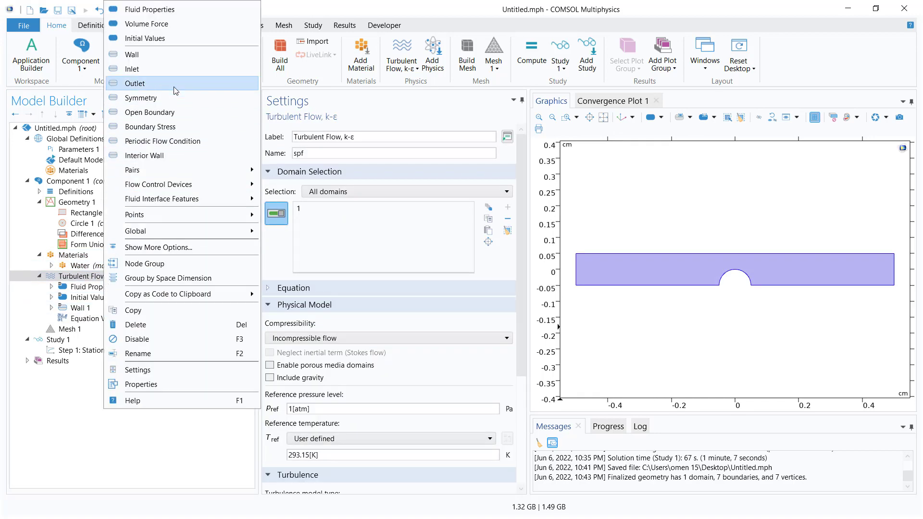
click(474, 261)
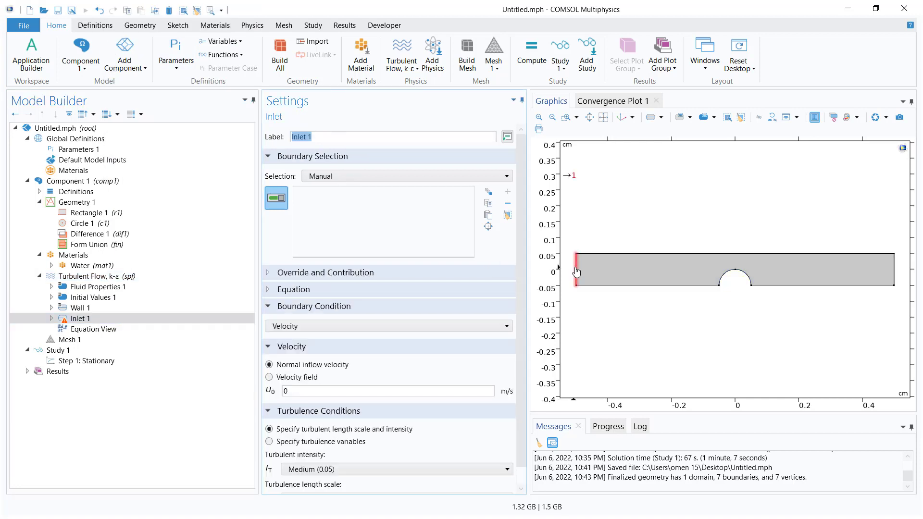
click(576, 269)
double_click(330, 392)
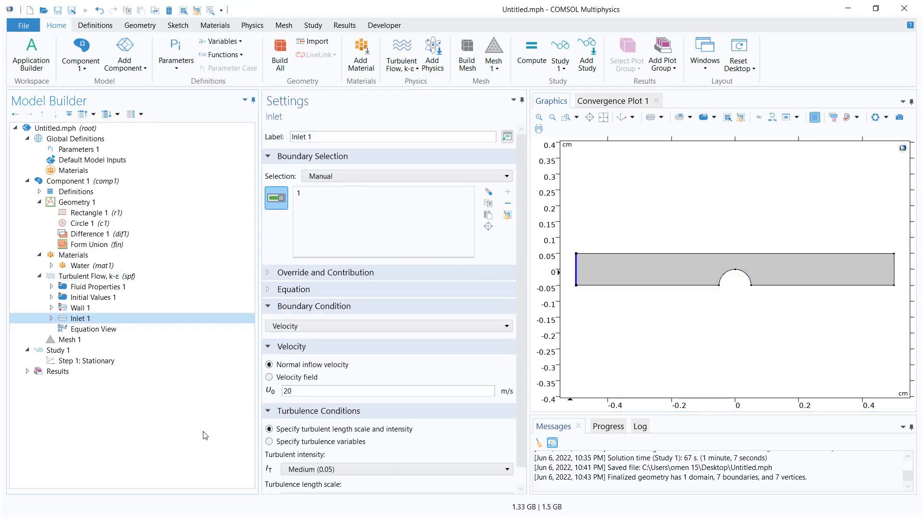
- Add an Outlet to Turbulent Flow, k-ε and assign it to both arcs of the semicircular notch and the channel's right edge
click(91, 274)
right_click(92, 272)
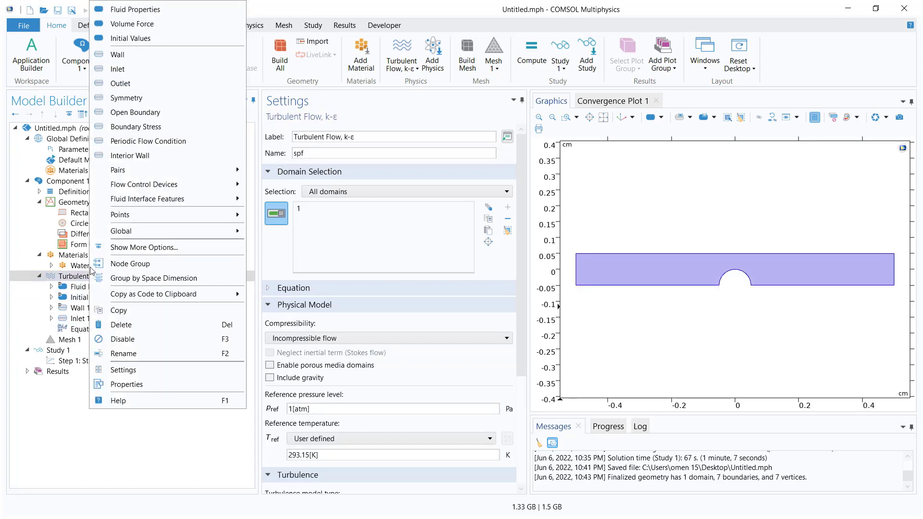
click(160, 87)
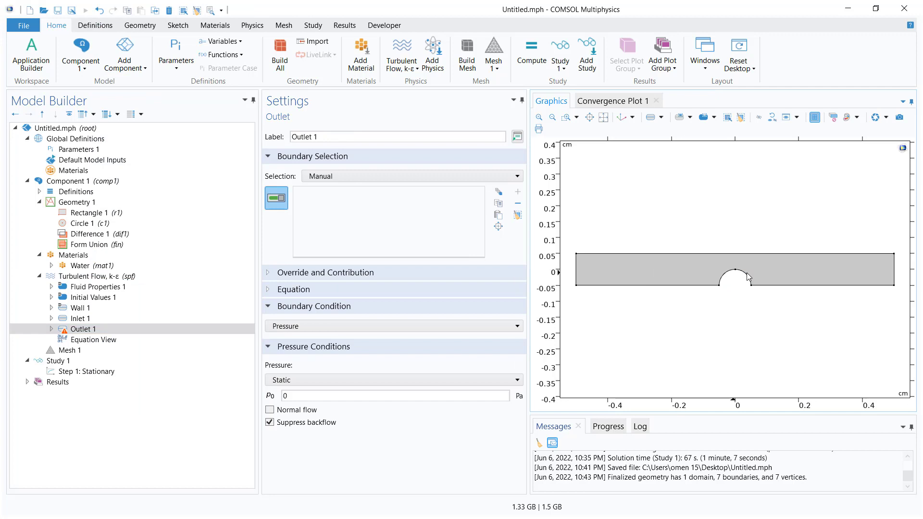
click(747, 278)
click(725, 281)
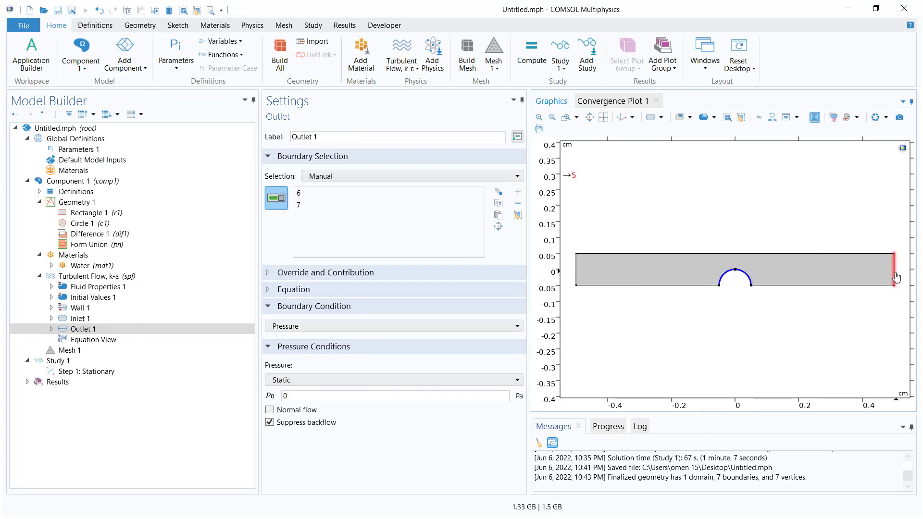
click(895, 275)
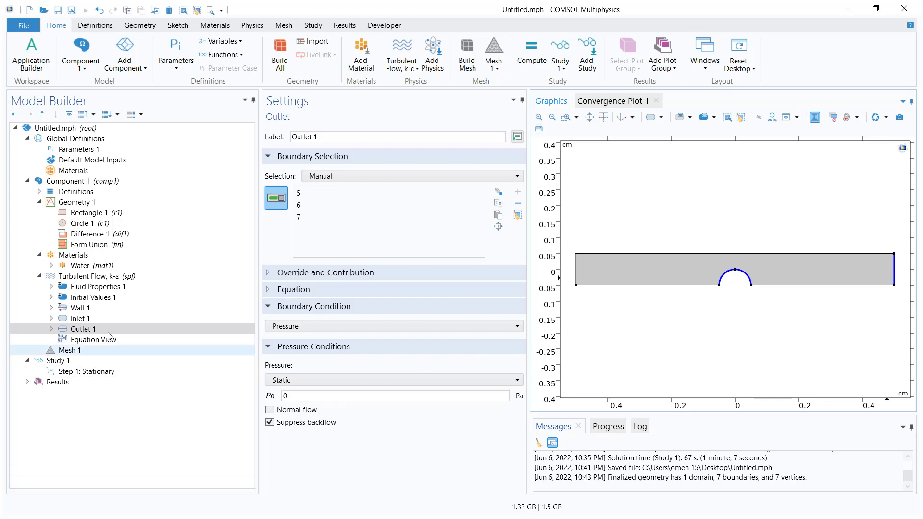
- Add a Symmetry condition to Turbulent Flow, k-ε on the two bottom edges beside the notch and show the default wall's equations
click(75, 276)
right_click(77, 276)
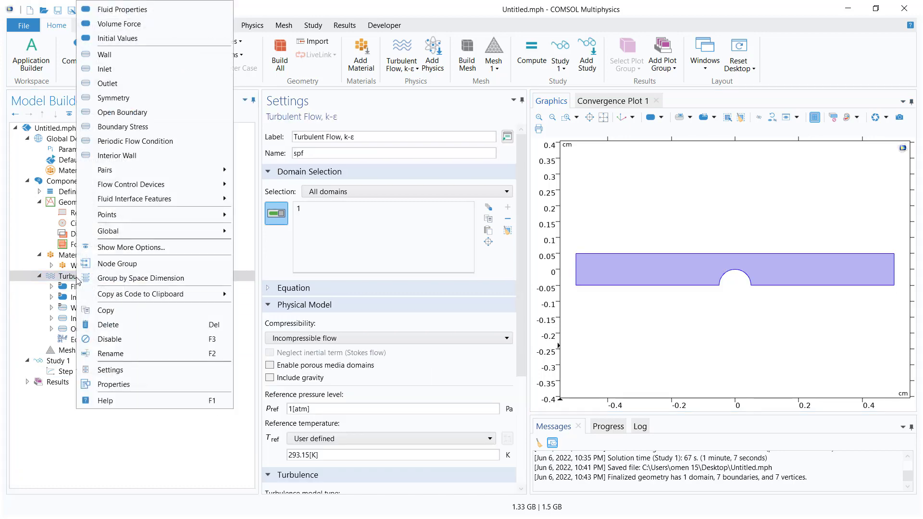
click(130, 98)
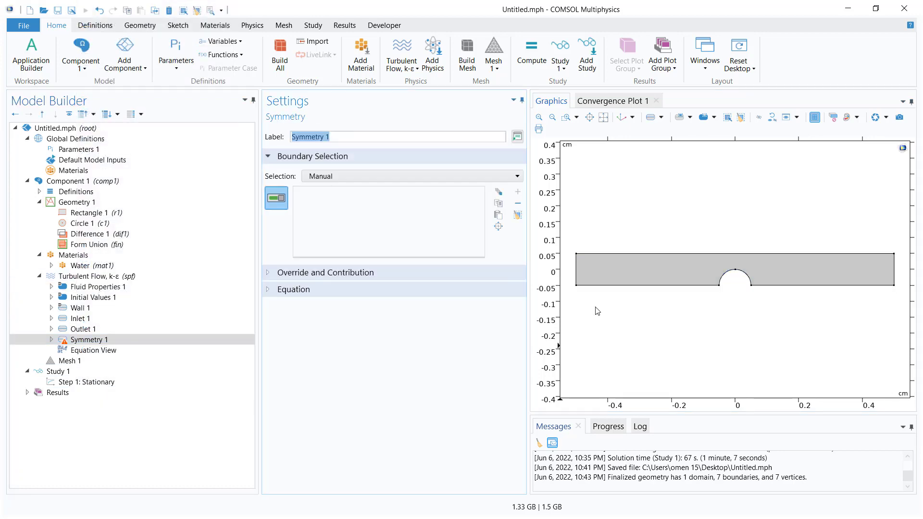
click(628, 285)
click(778, 286)
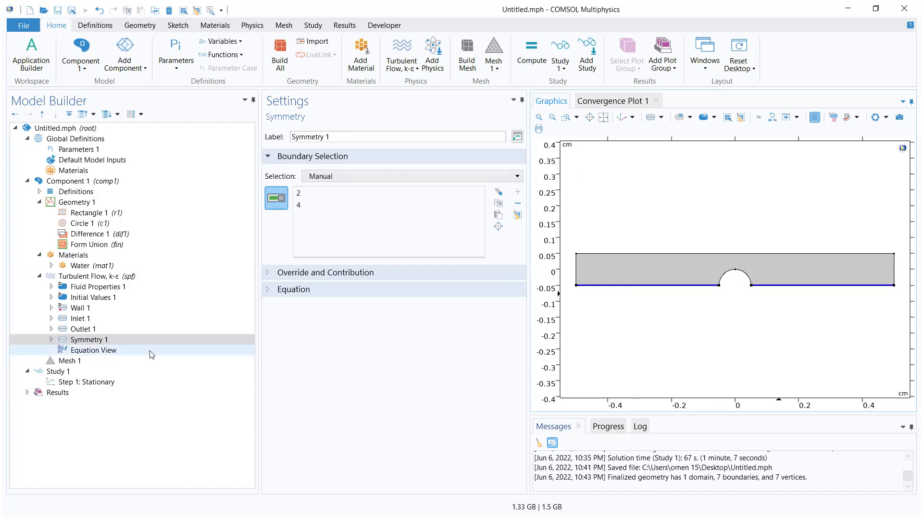
click(96, 310)
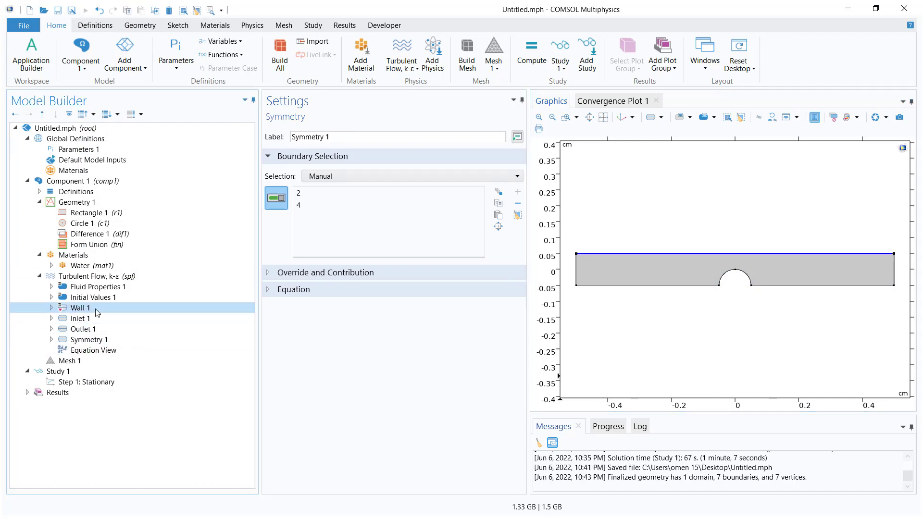
click(362, 289)
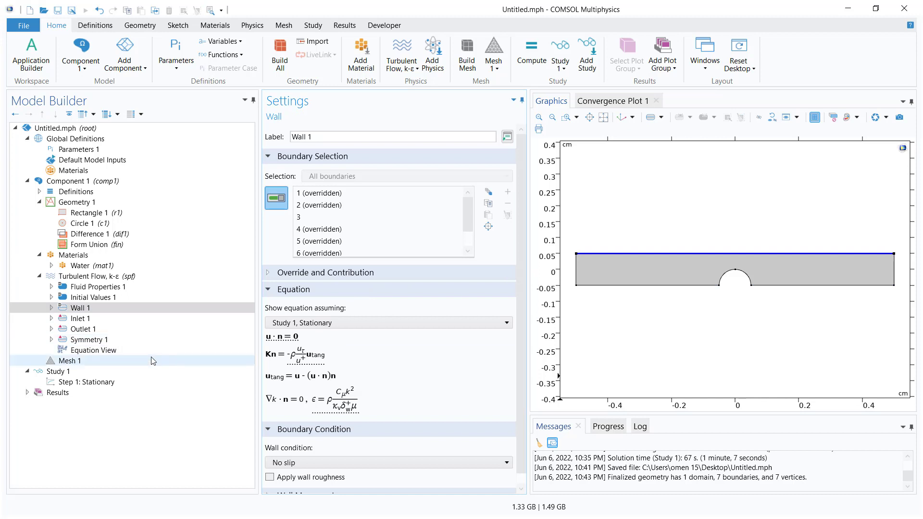
- Build the physics-controlled mesh and compute the Stationary study step
click(120, 361)
click(294, 128)
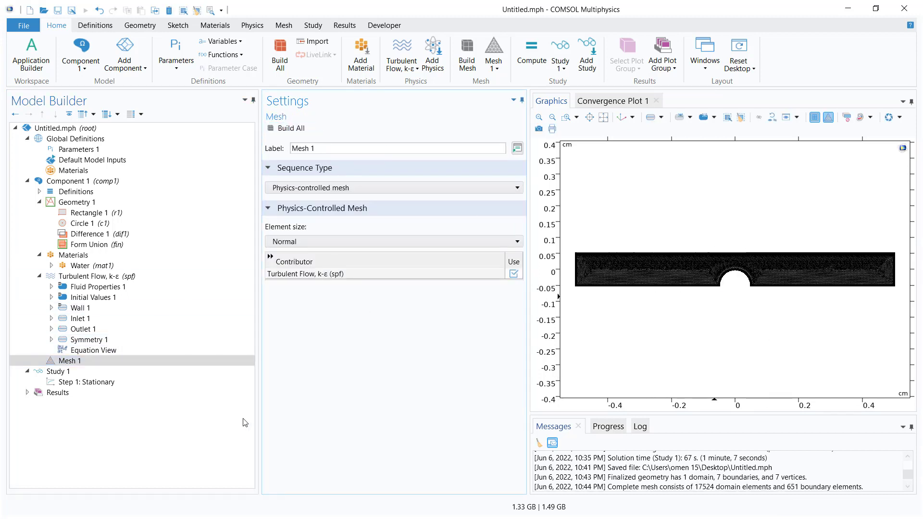
click(143, 384)
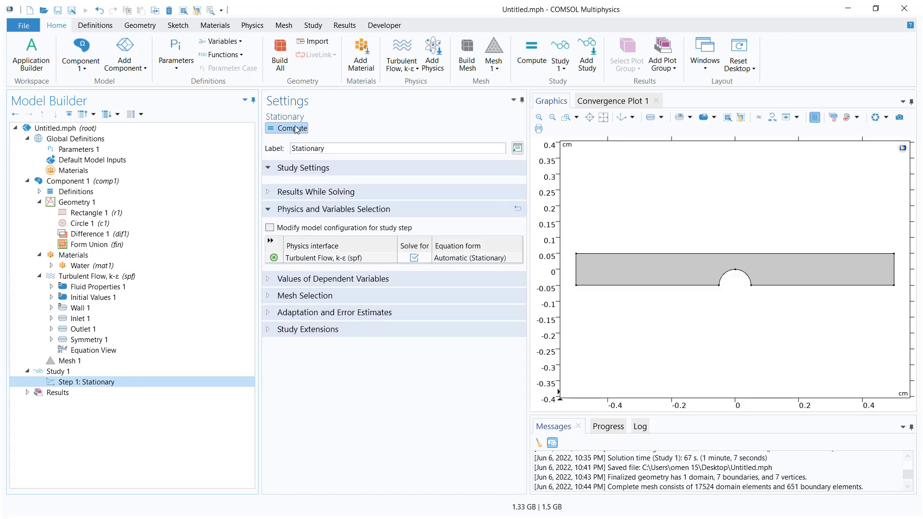
click(291, 127)
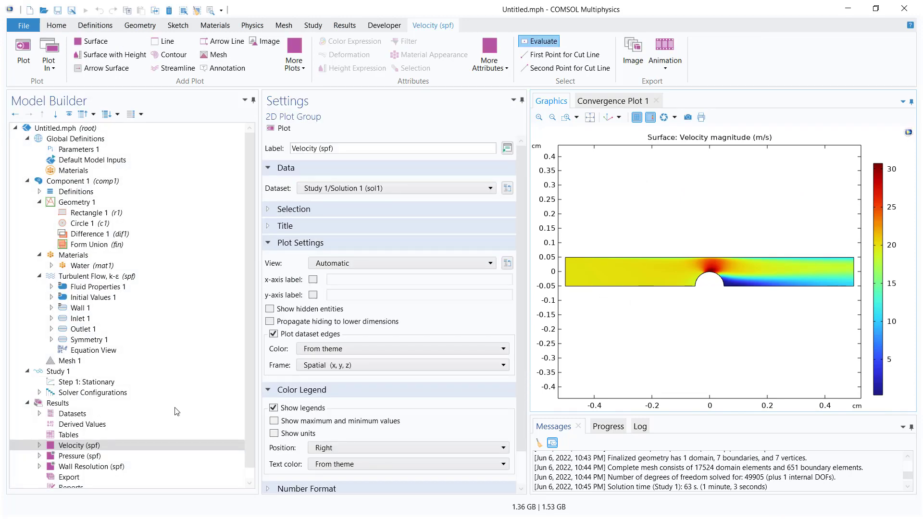
- Add a Mirror 2D dataset with its axis through points (0, -0.05) and (0.5, -0.05) cm and plot it
click(72, 415)
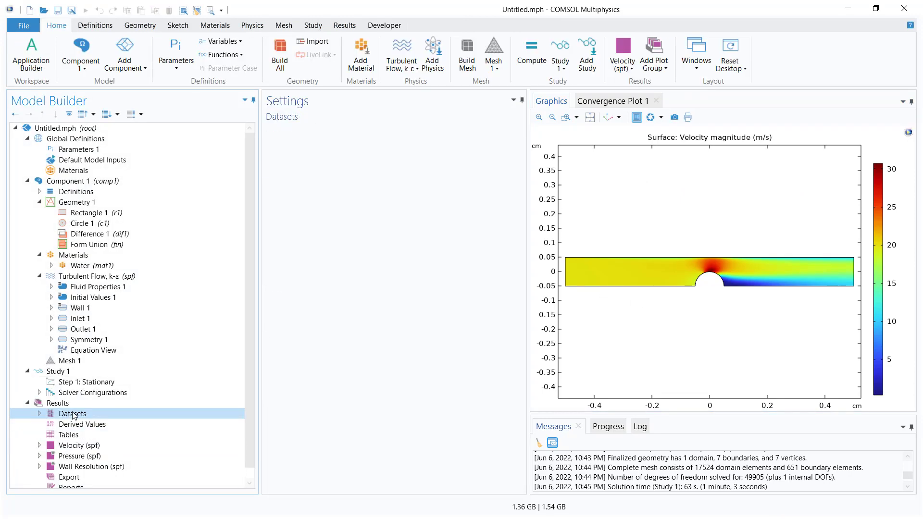
right_click(72, 414)
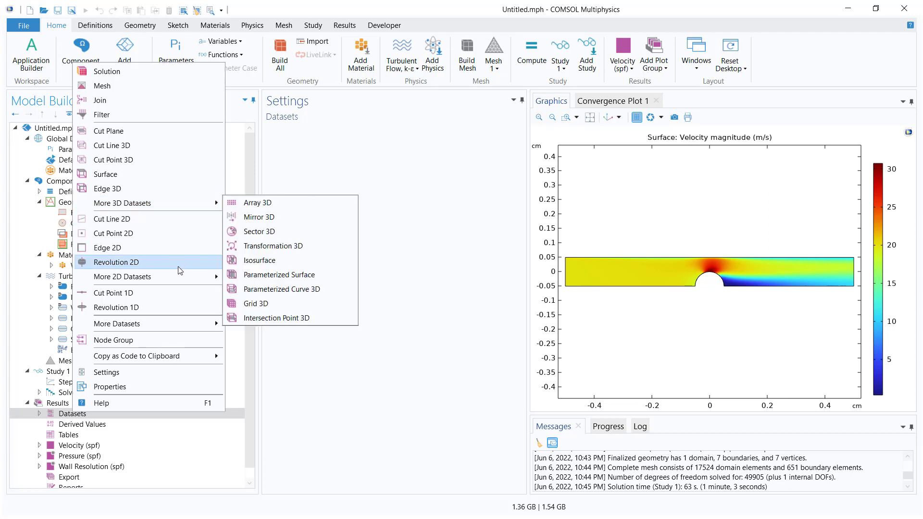
mouse_move(180, 276)
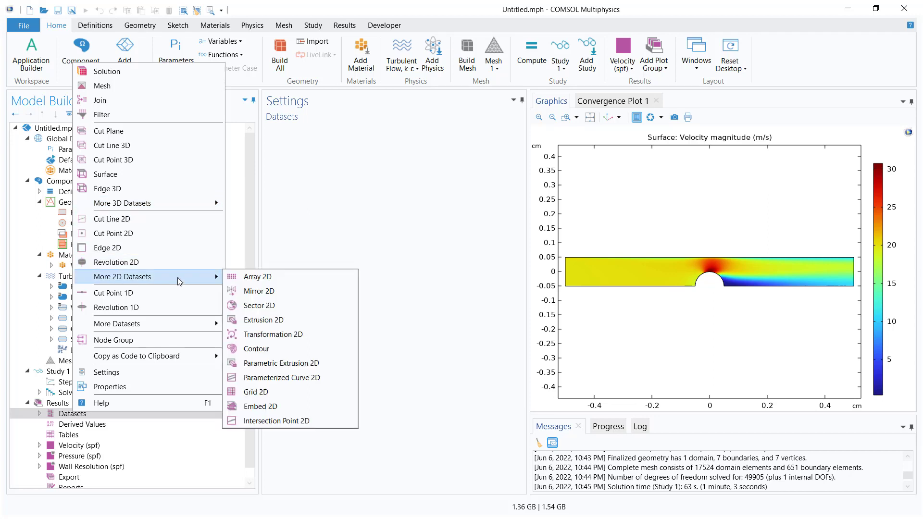
click(294, 295)
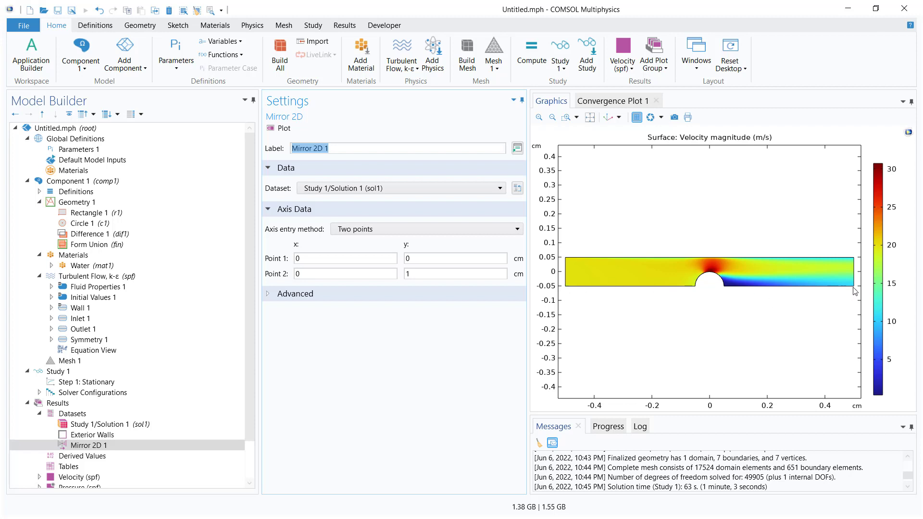
click(354, 260)
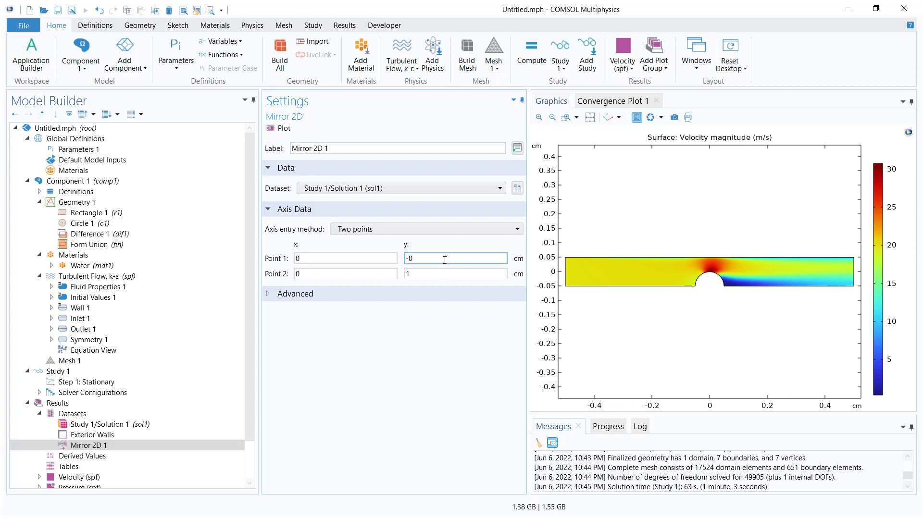
drag(438, 276, 385, 279)
text(-0.05)
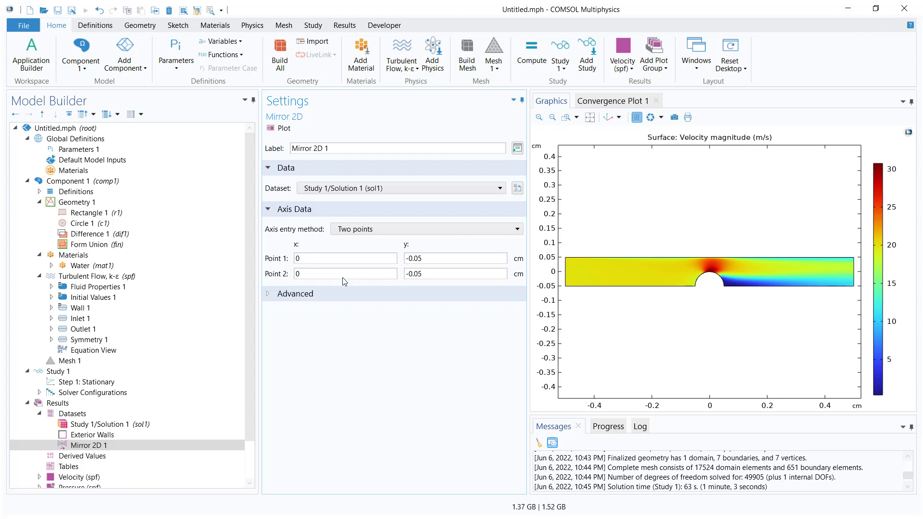
click(342, 259)
drag(315, 277, 277, 278)
click(282, 129)
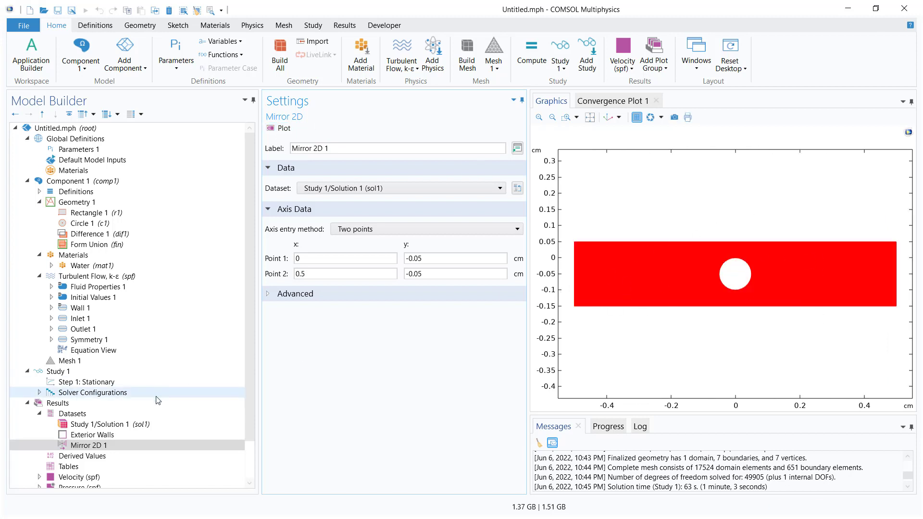
- Set the velocity plot group's dataset to Mirror 2D 1, turn off its dataset edges and replot
scroll(249, 370, down, 2)
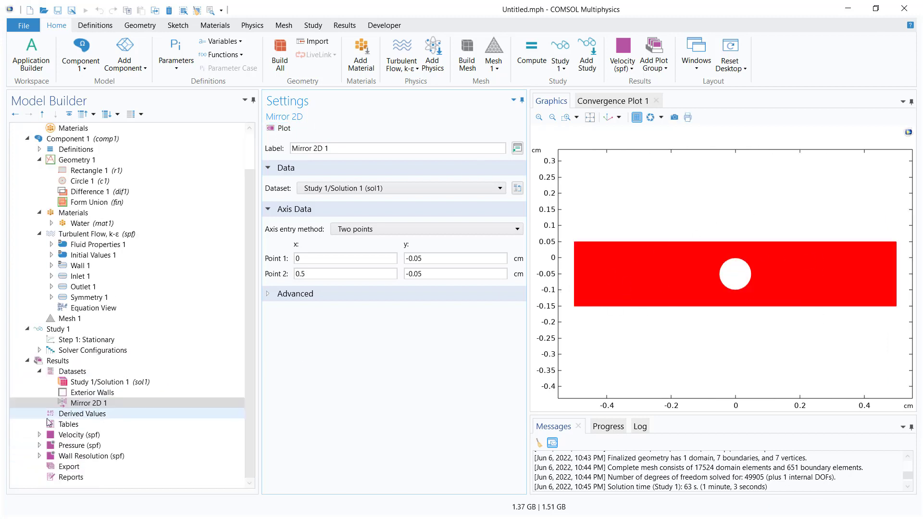
click(80, 435)
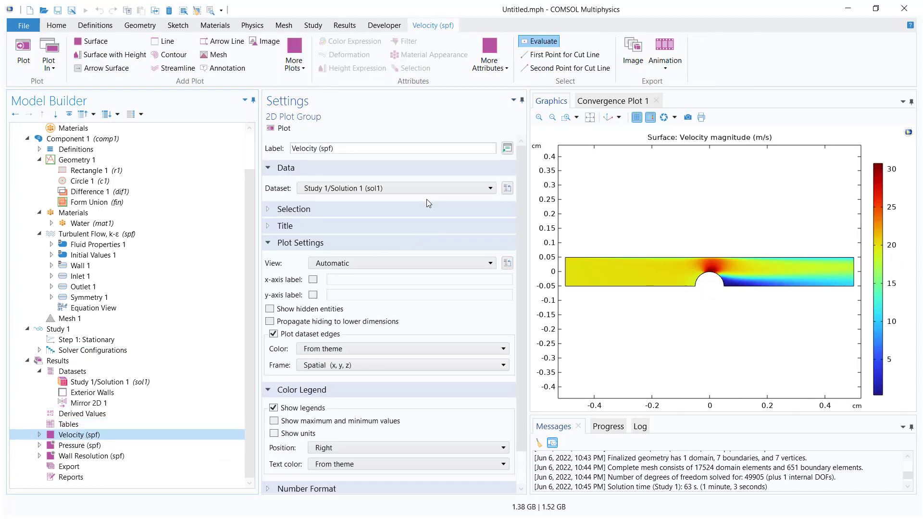
click(365, 190)
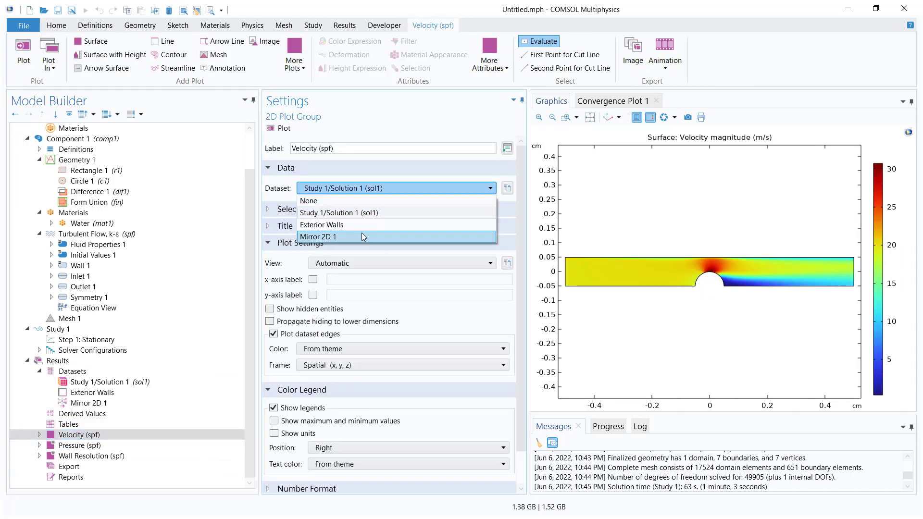
click(337, 236)
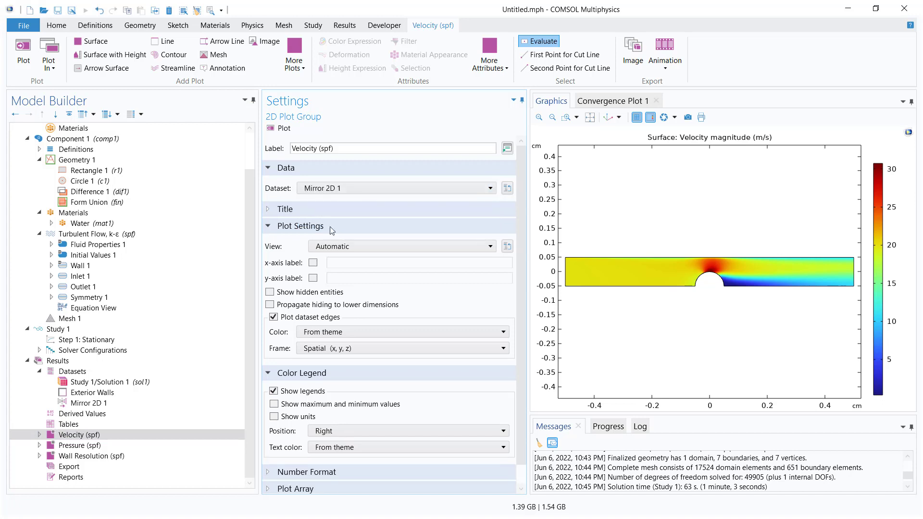
click(279, 130)
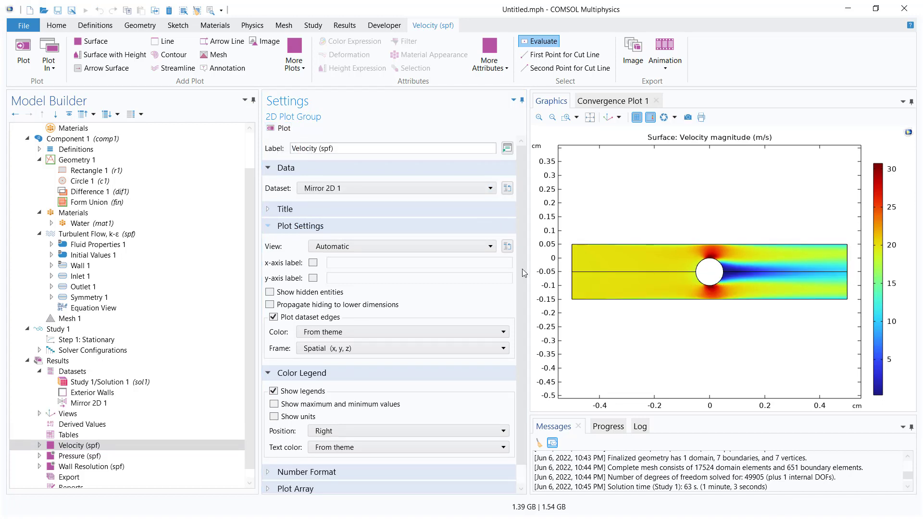
click(300, 317)
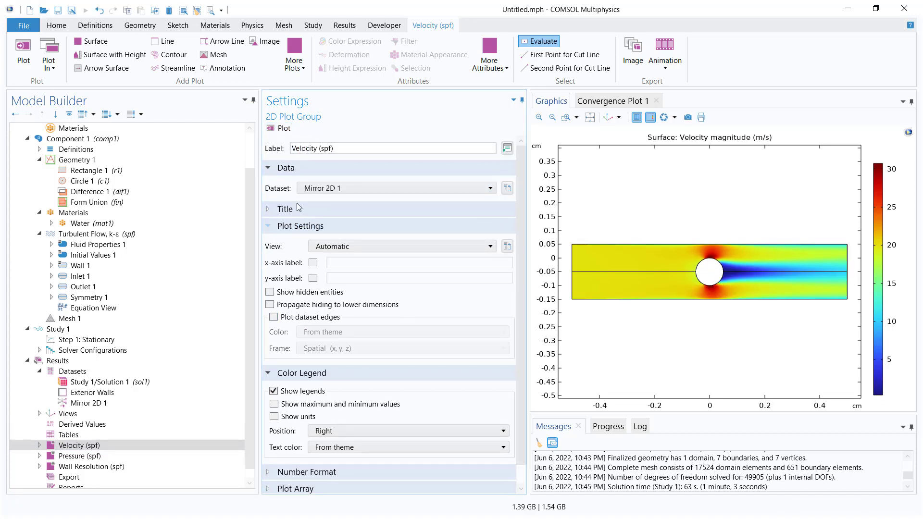
click(279, 129)
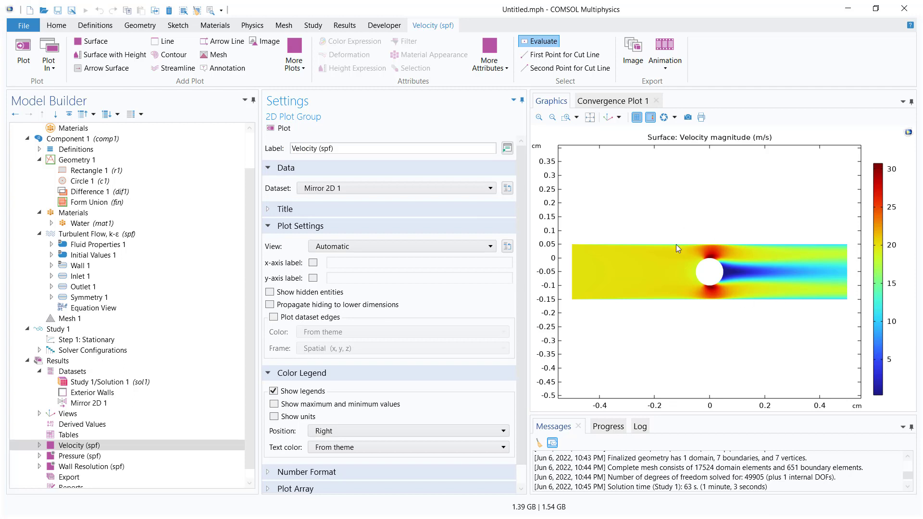
- Add a Streamline plot with Magnitude controlled positioning to the velocity plot group and plot it
click(567, 117)
drag(690, 230, 769, 308)
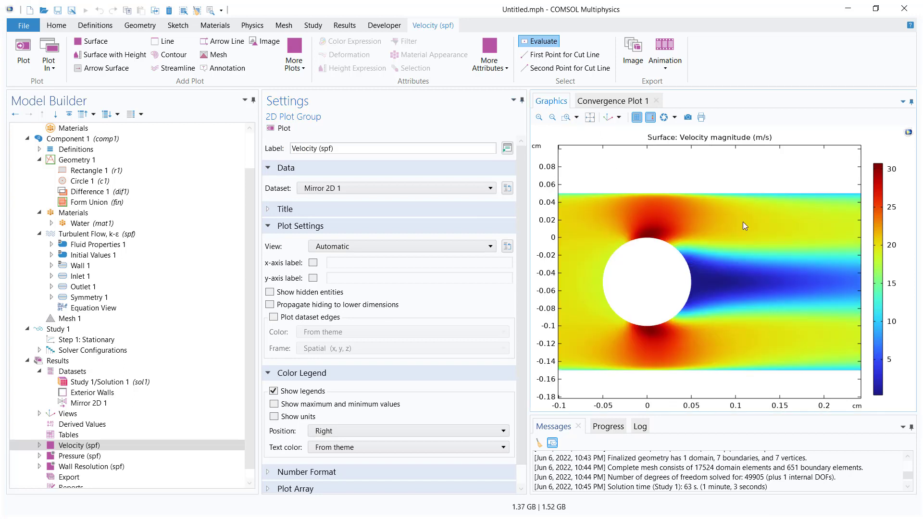
right_click(108, 445)
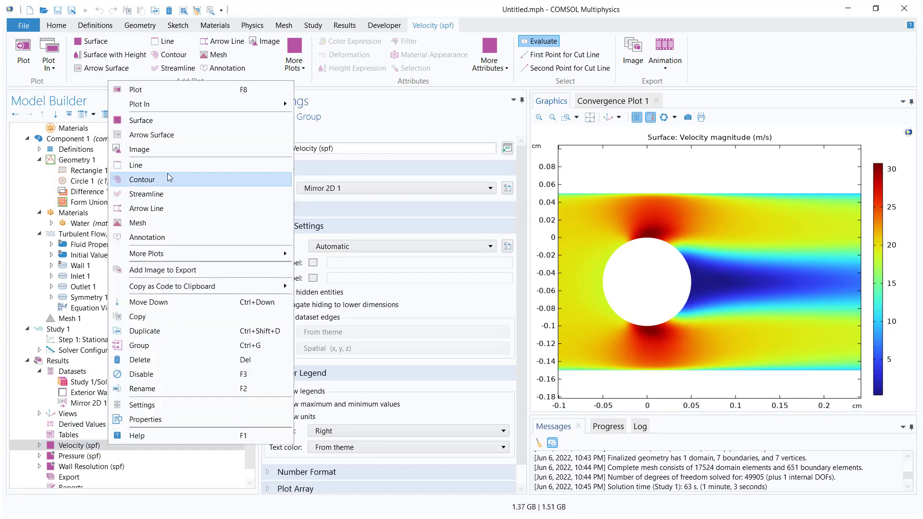
click(169, 194)
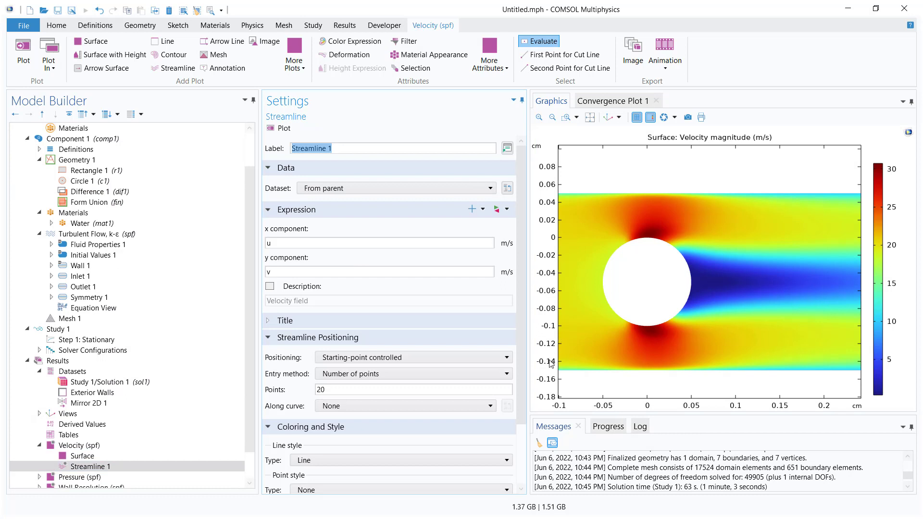
drag(524, 371, 524, 433)
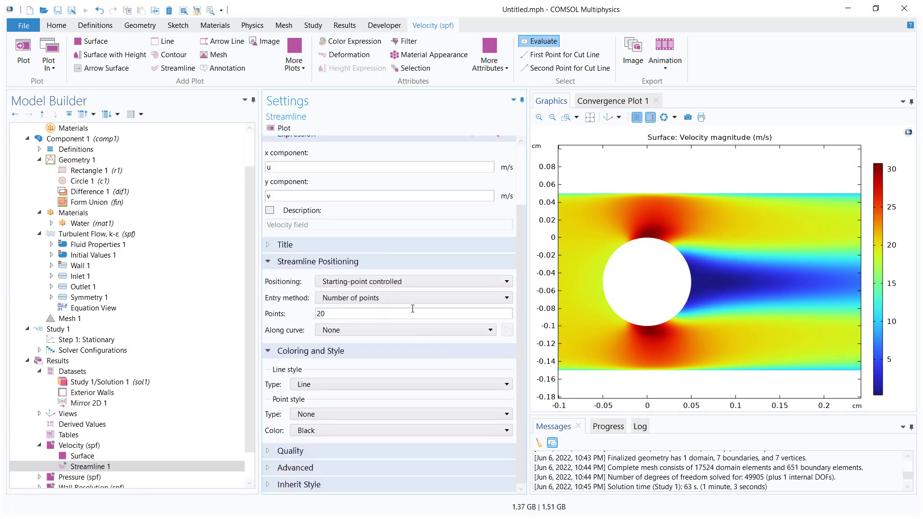
click(433, 280)
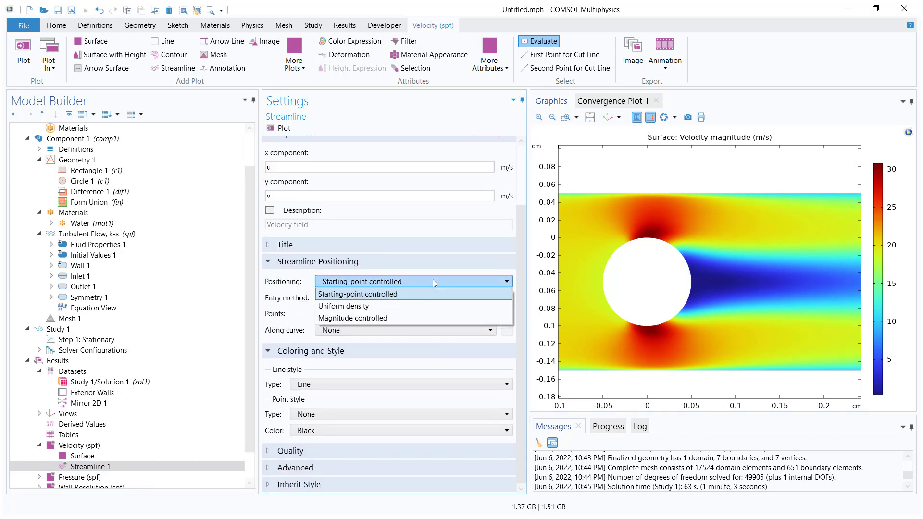
click(408, 319)
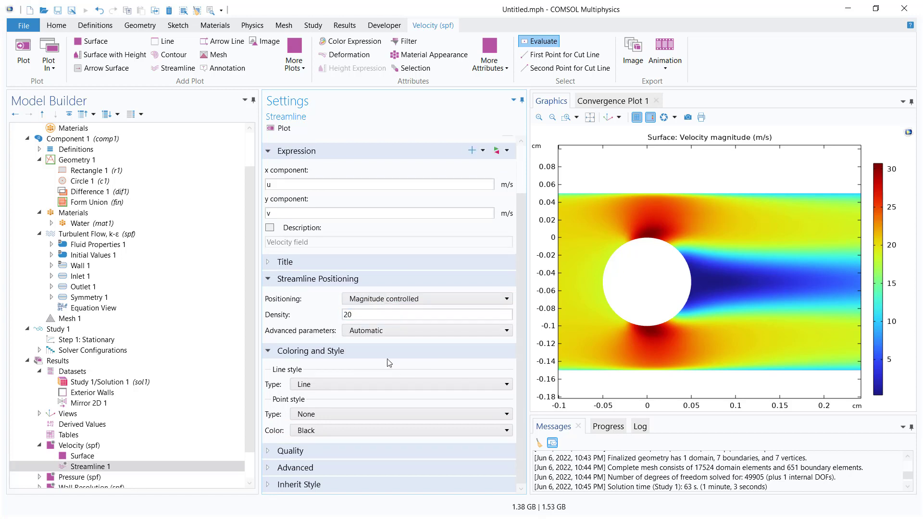
click(279, 128)
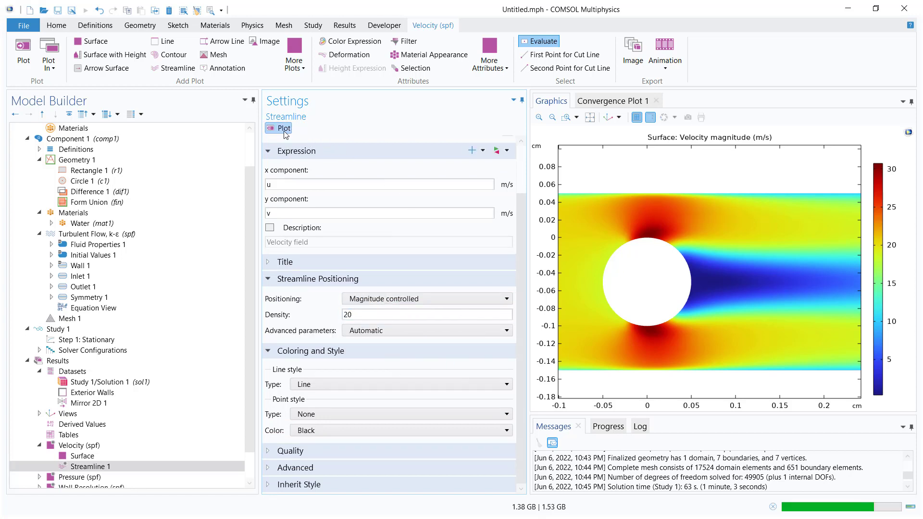
- Try a streamline density of 100 and replot
drag(382, 315, 331, 315)
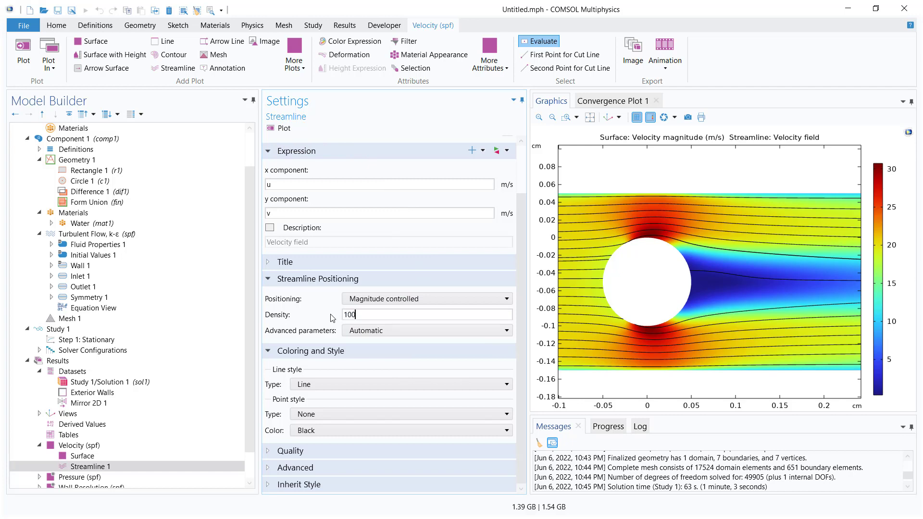
text(100)
click(283, 128)
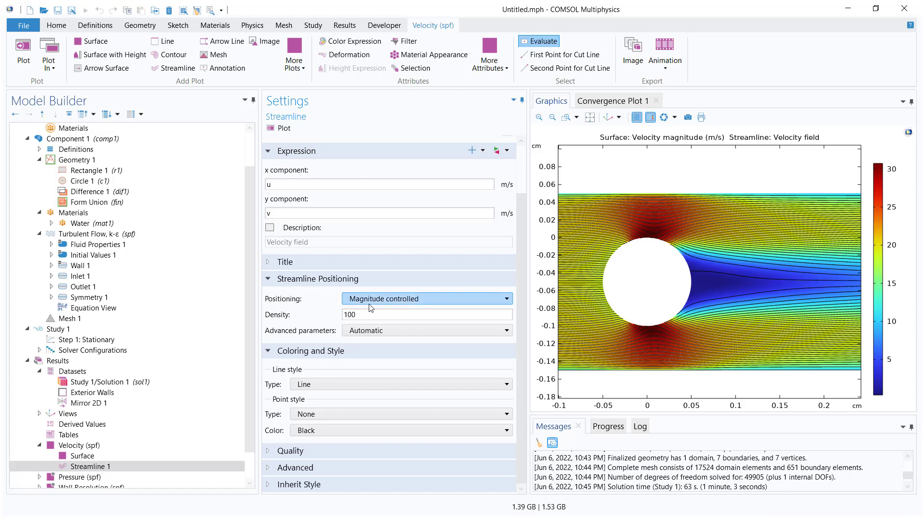
- Set the streamline density to 50 and replot the velocity field
click(380, 316)
key(ctrl+a)
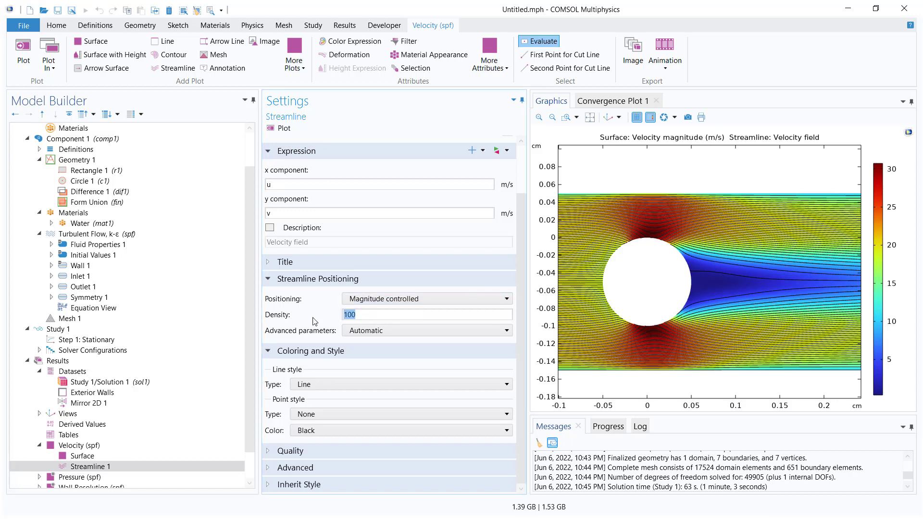
text(50)
click(284, 128)
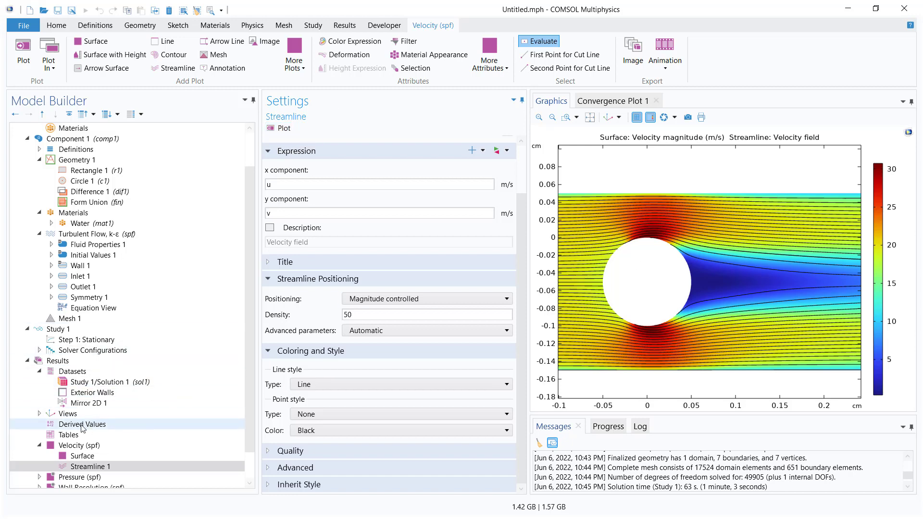
- Display the wall resolution and pressure plot groups from the results
drag(253, 417, 249, 461)
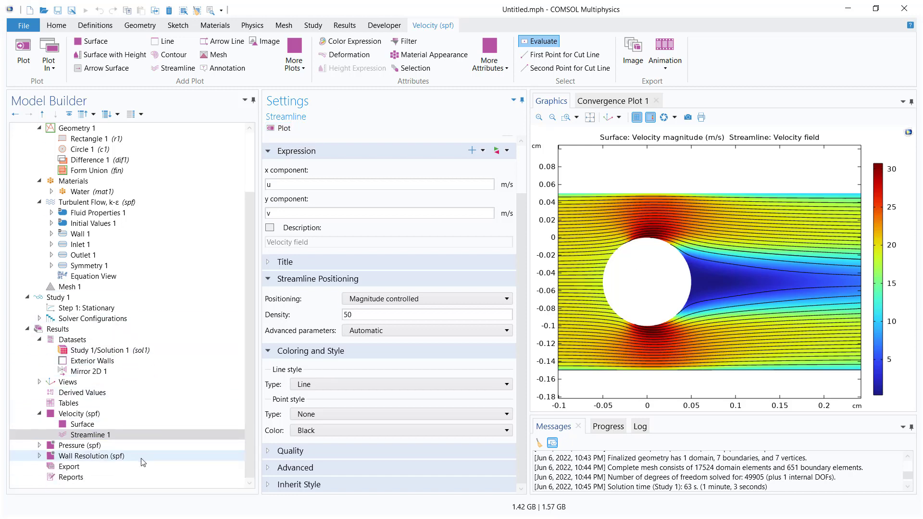
click(91, 456)
click(91, 446)
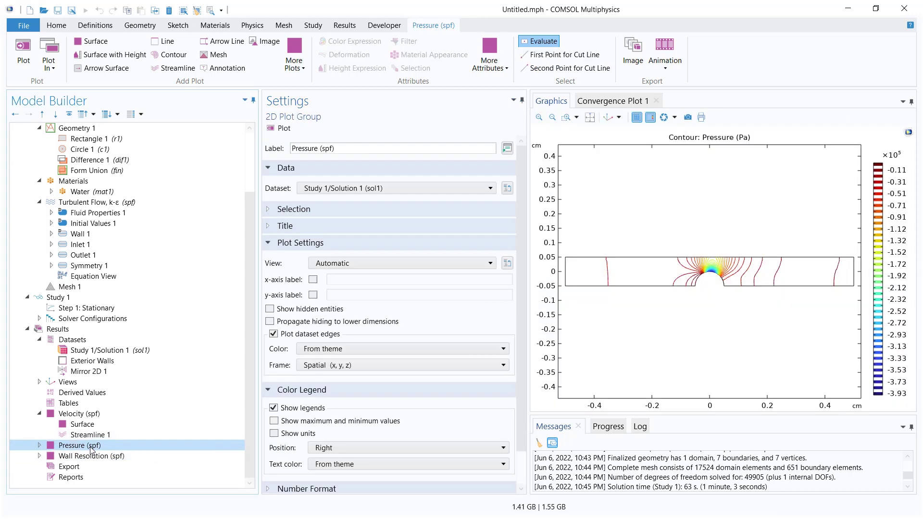
- Set the pressure plot group's dataset to Mirror 2D 1, turn off the plotting of dataset edges, and replot the pressure contours
click(566, 118)
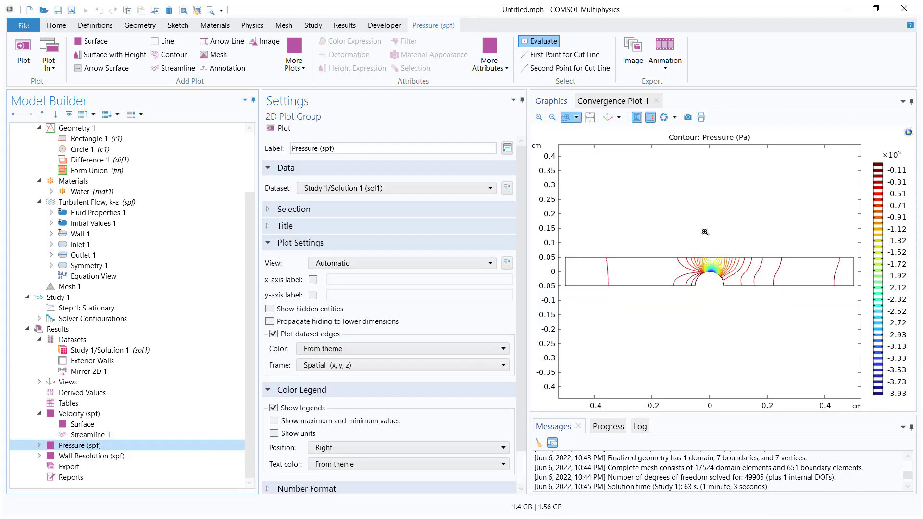
drag(666, 251, 744, 292)
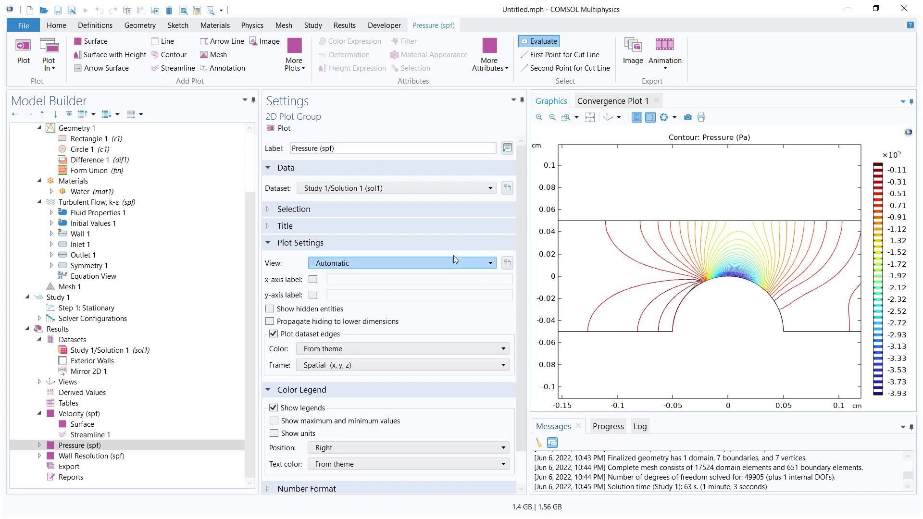
click(393, 191)
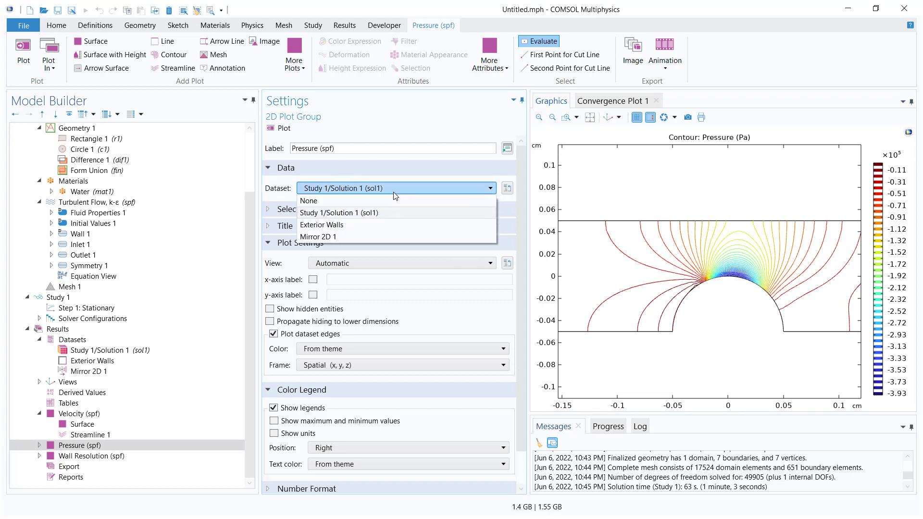
click(348, 236)
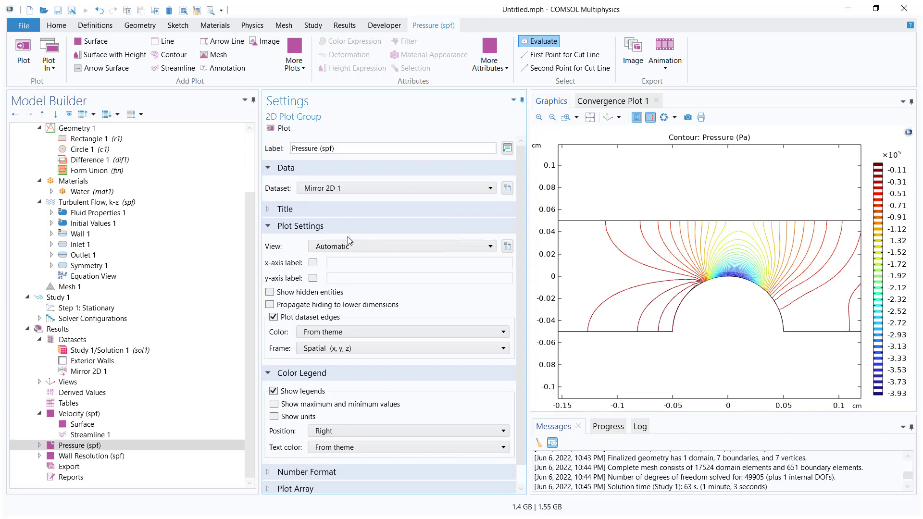
click(285, 128)
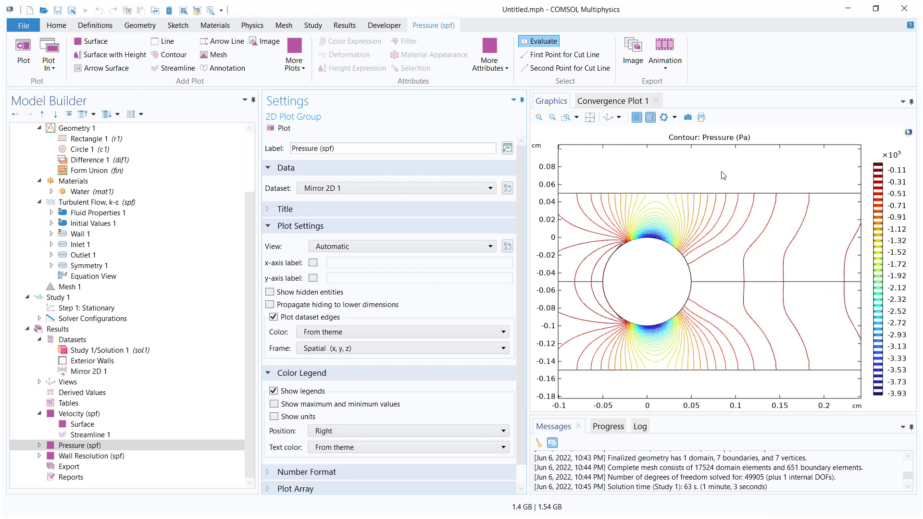
click(591, 118)
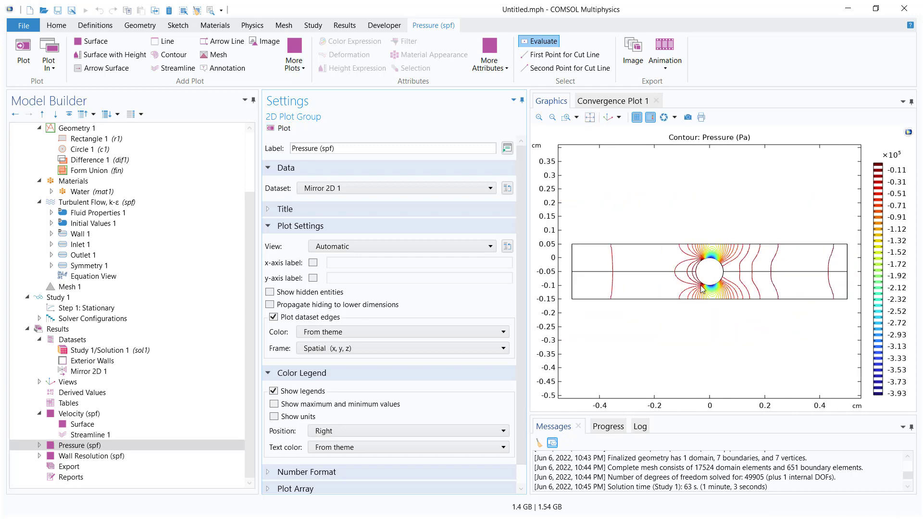
click(299, 317)
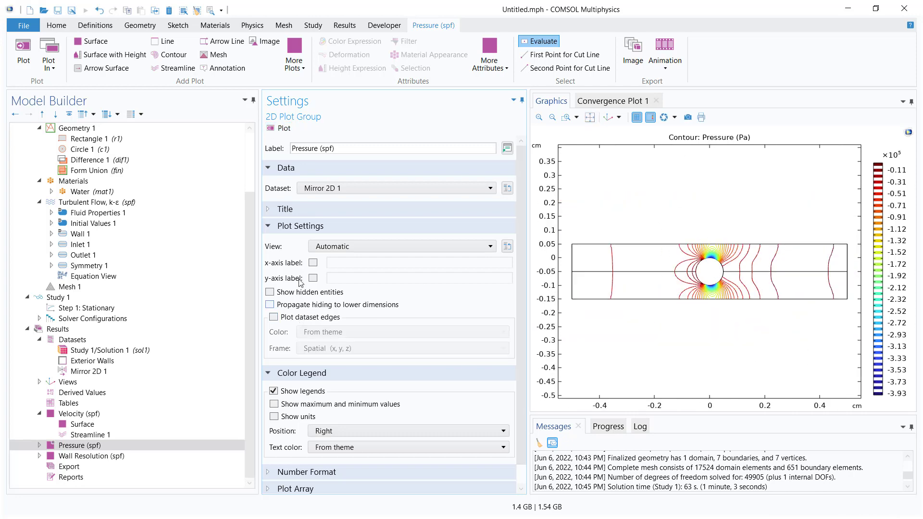
click(284, 129)
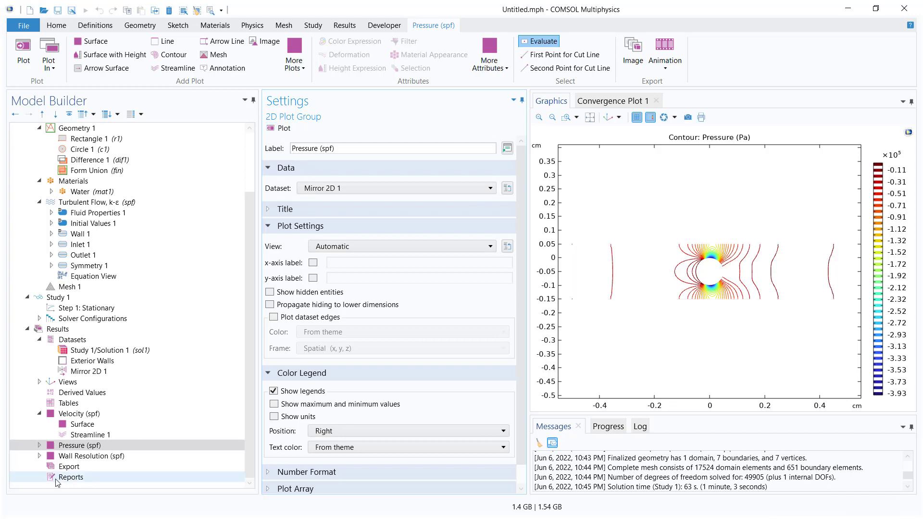
- Change the pressure plot's Contour type from lines to Filled and replot it
click(38, 447)
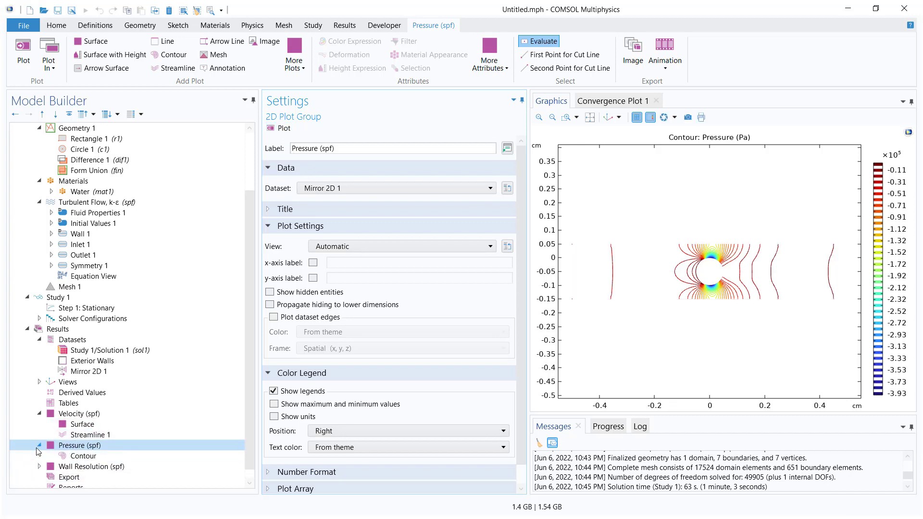
click(73, 455)
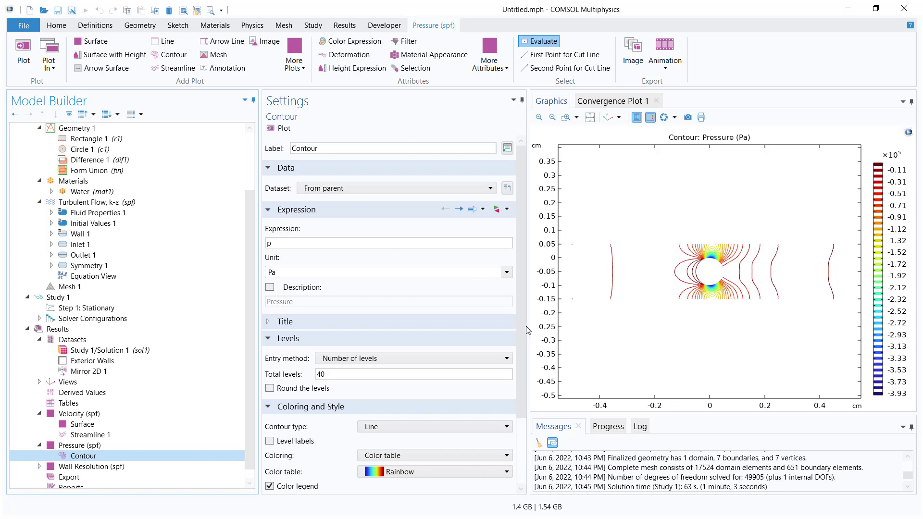
drag(524, 325, 521, 464)
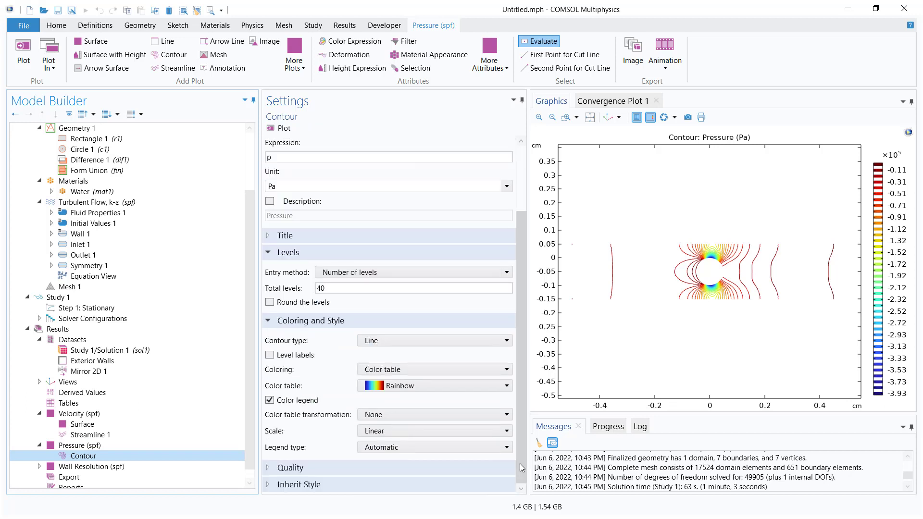
click(426, 341)
click(429, 365)
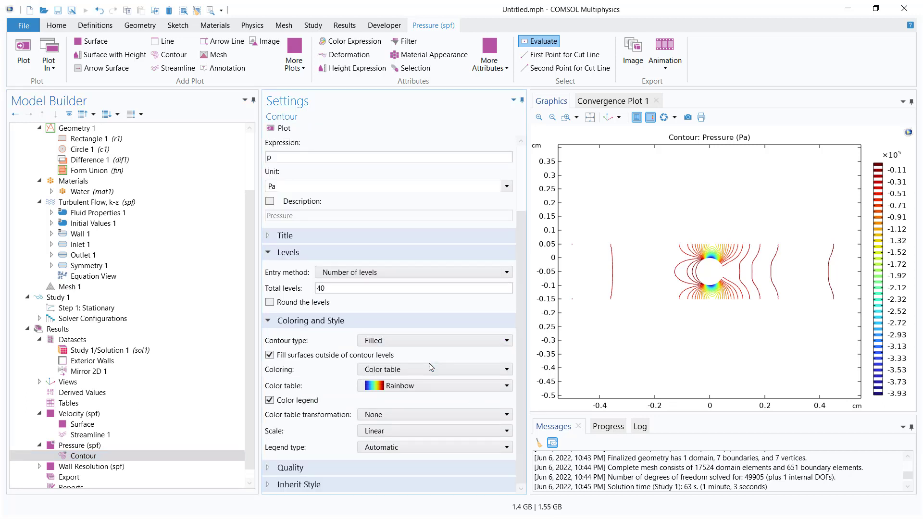
click(283, 129)
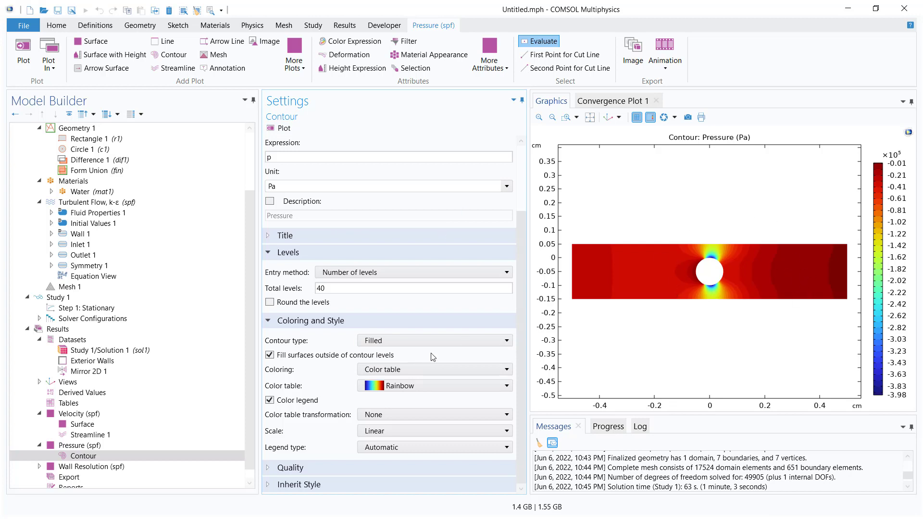
- Display the velocity plot group again and open the settings of its Surface and Streamline 1 plots
click(130, 425)
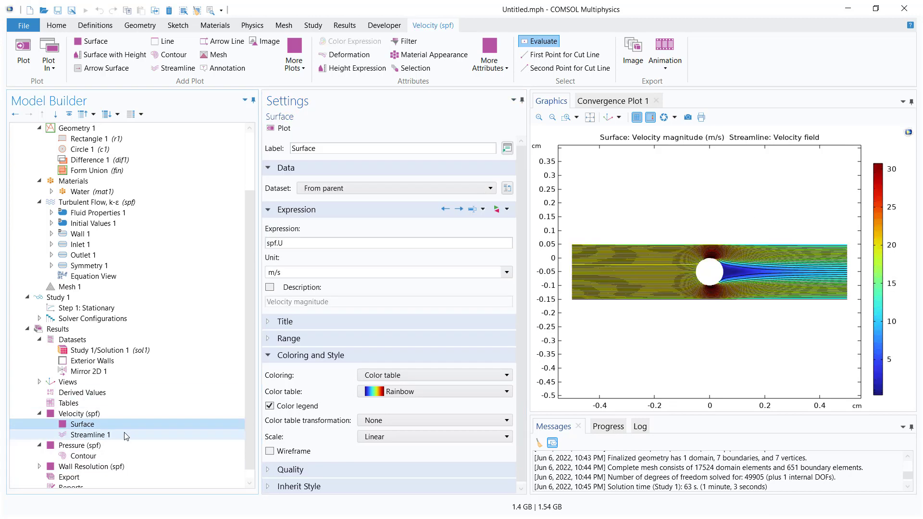
click(126, 435)
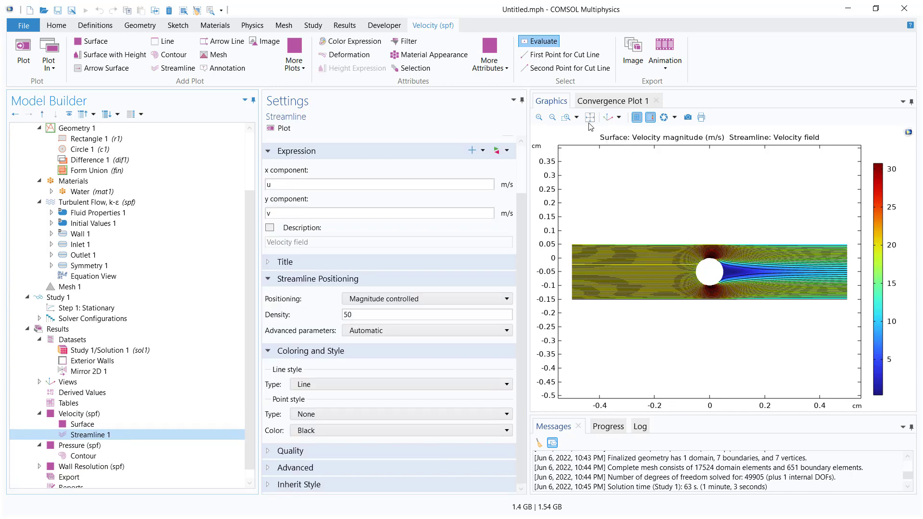